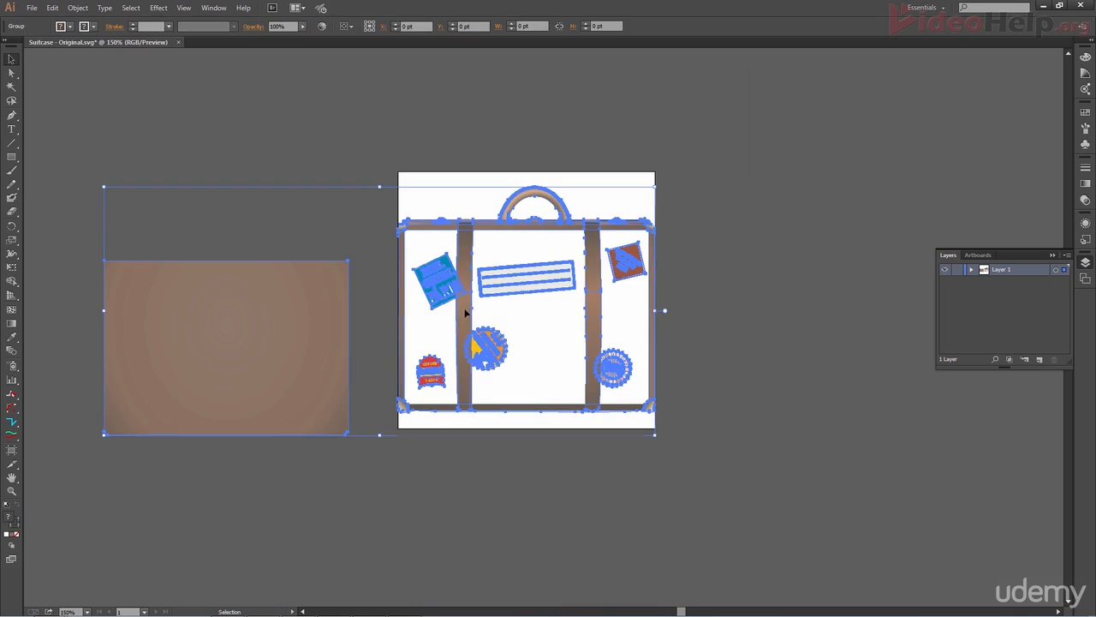
- Enter the suitcase group and pull the strap group and one strap out of the illustration
double_click(460, 321)
left_click_drag(463, 320, 597, 348)
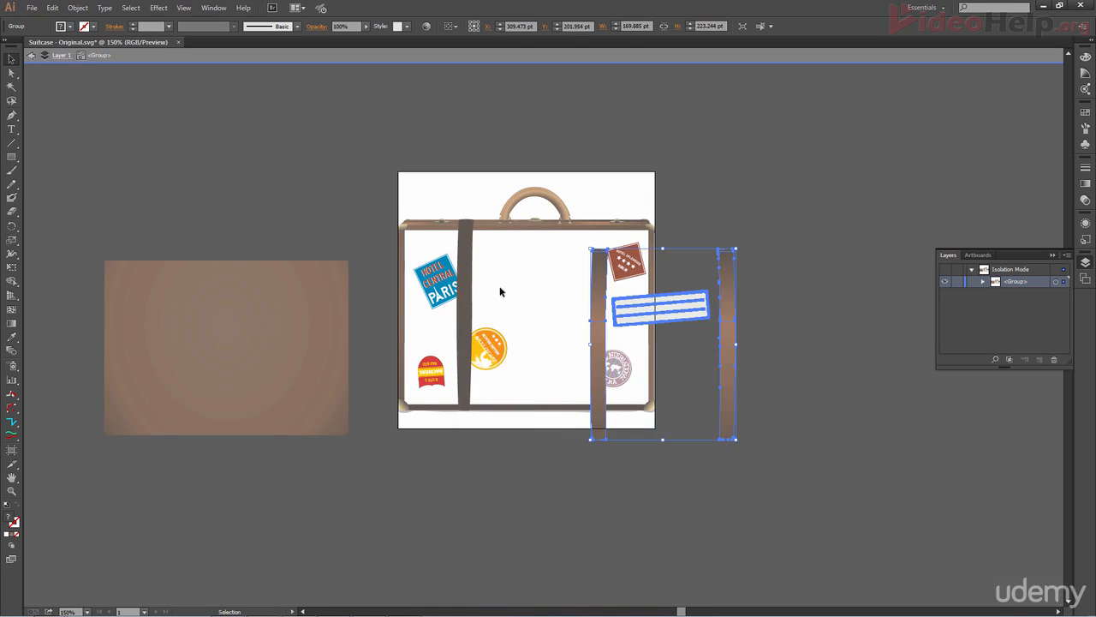
double_click(463, 259)
left_click_drag(464, 257, 329, 207)
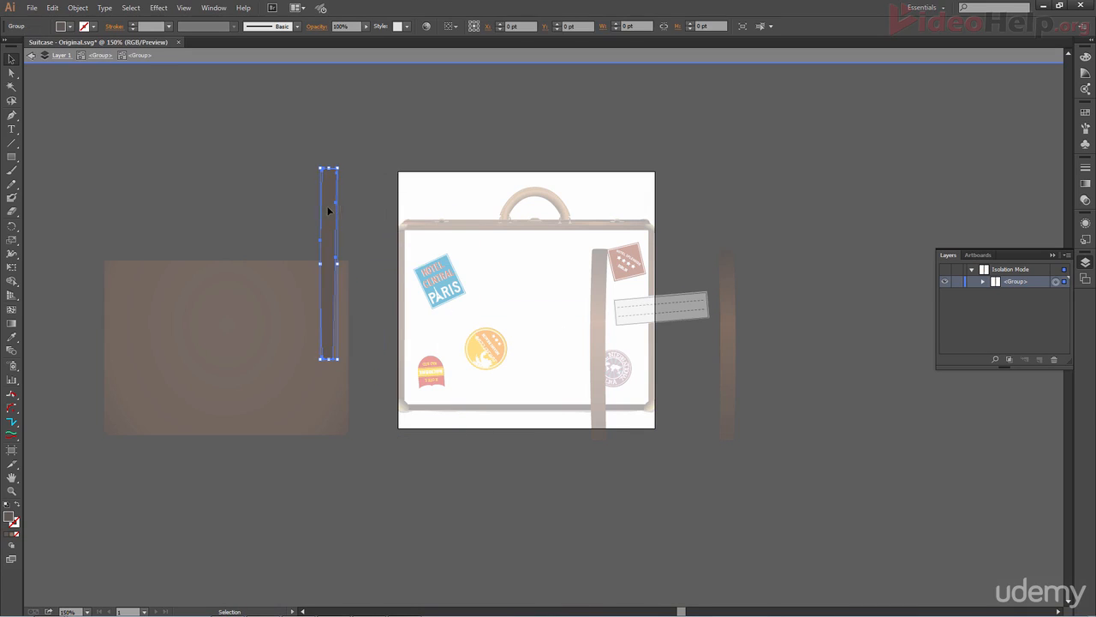
- Select the suitcase handle inside the group and move it upward off the case
left_click(468, 255)
double_click(502, 225)
left_click(517, 202)
double_click(517, 202)
left_click(518, 202)
double_click(518, 203)
left_click(518, 202)
left_click_drag(518, 202, 558, 192)
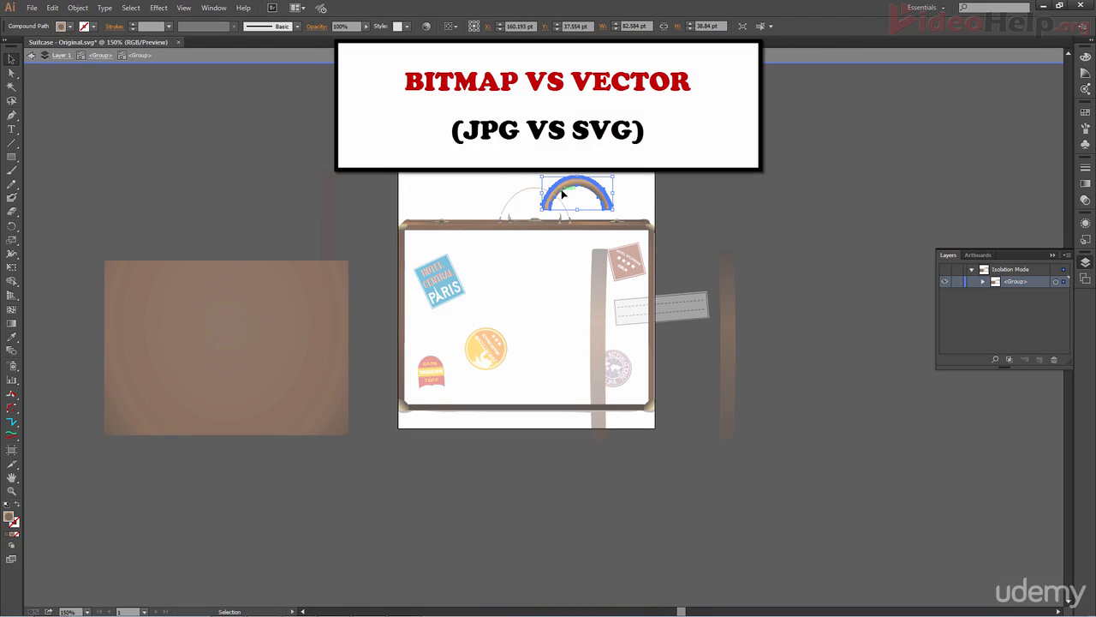
- Select the thin horizontal line at the case's top and move it down toward the bottom edge
left_click(518, 226)
left_click_drag(518, 227, 522, 363)
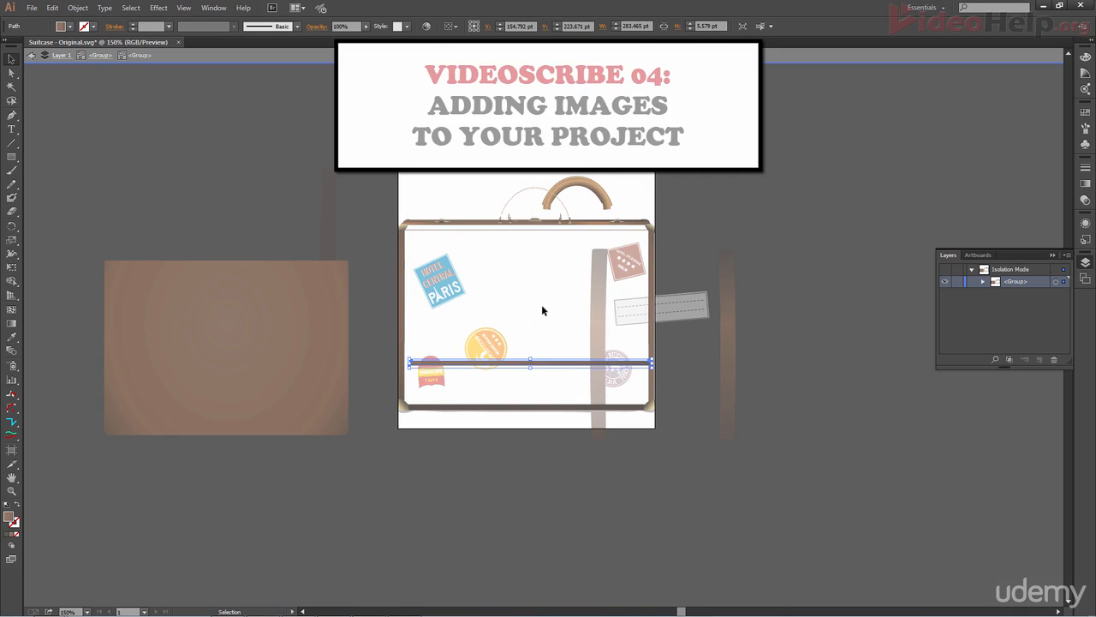
left_click(776, 216)
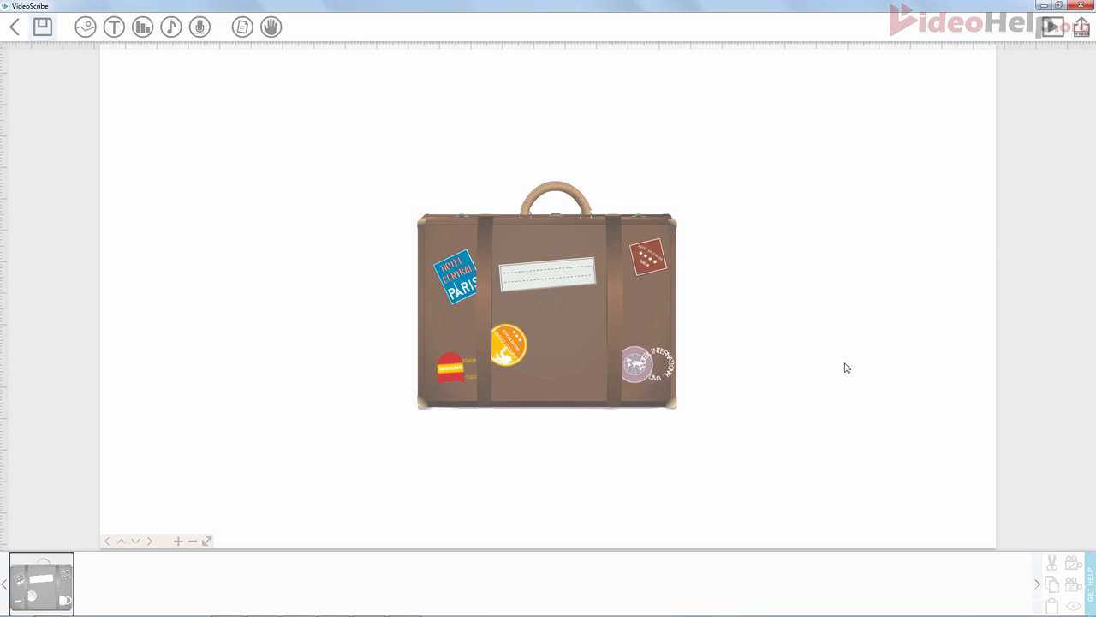
- Switch to VideoScribe and preview-play the scribe with the suitcase image
left_click(1053, 28)
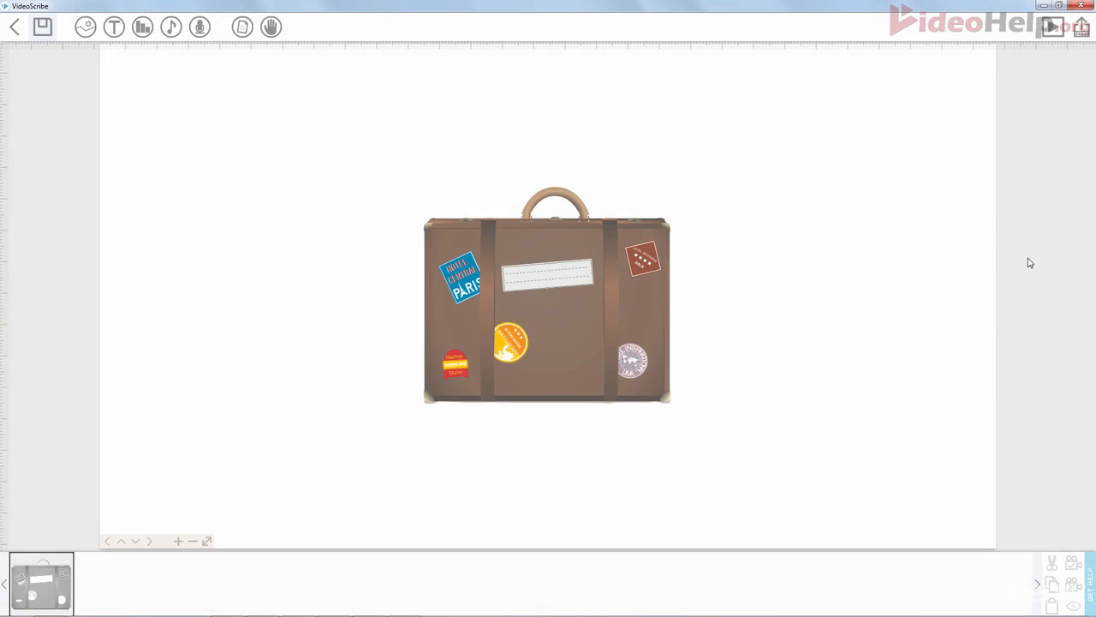
left_click(1052, 28)
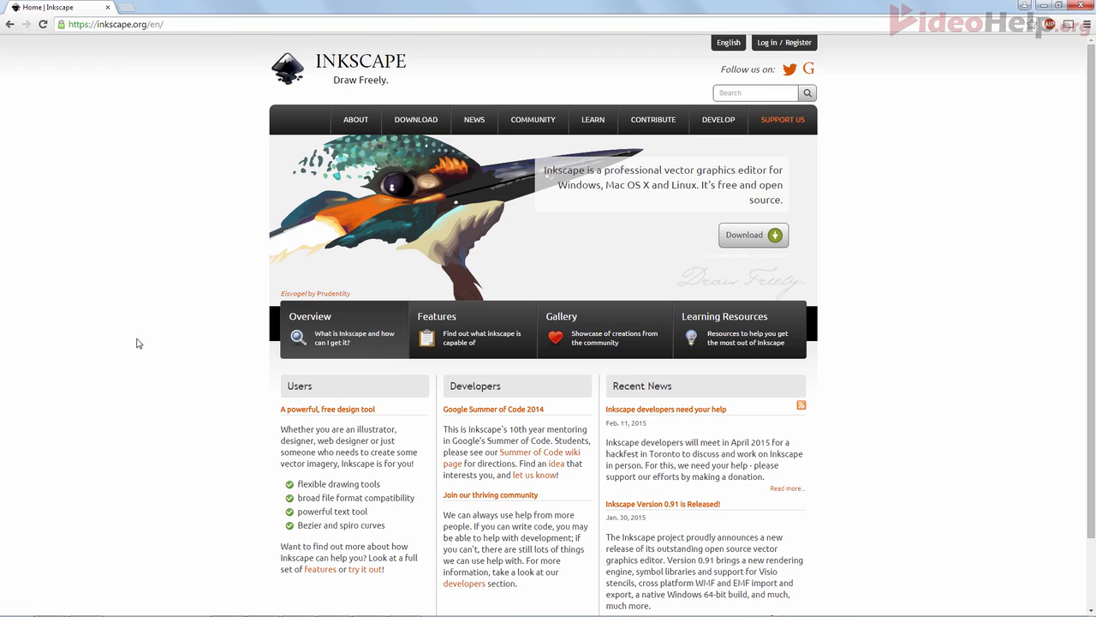
- On the Inkscape website, open the Windows Installer download page
mouse_move(410, 137)
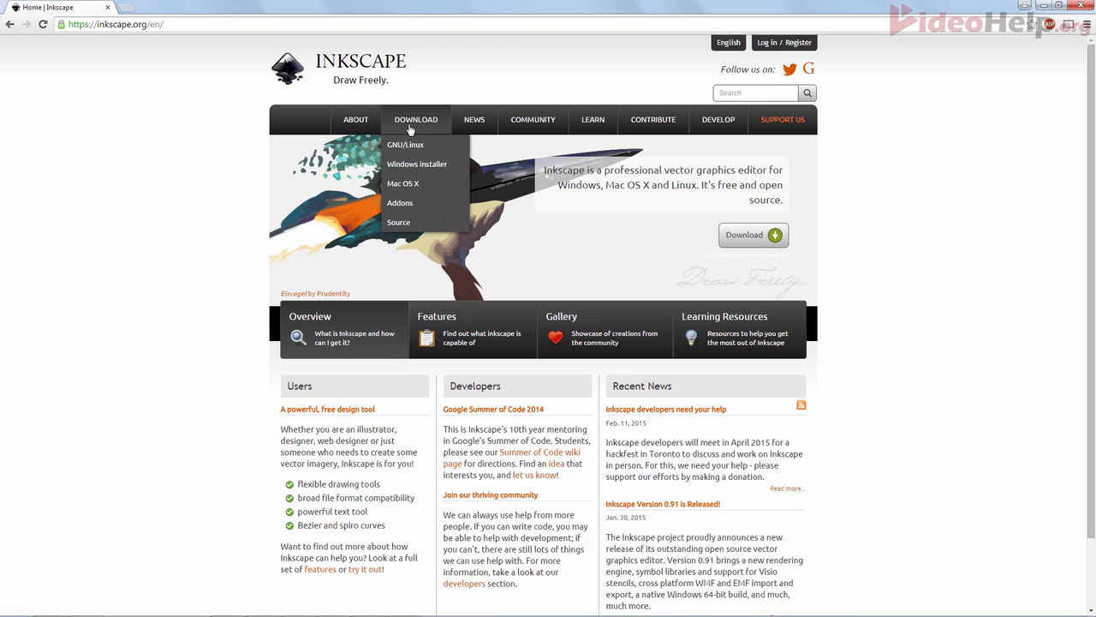
left_click(424, 168)
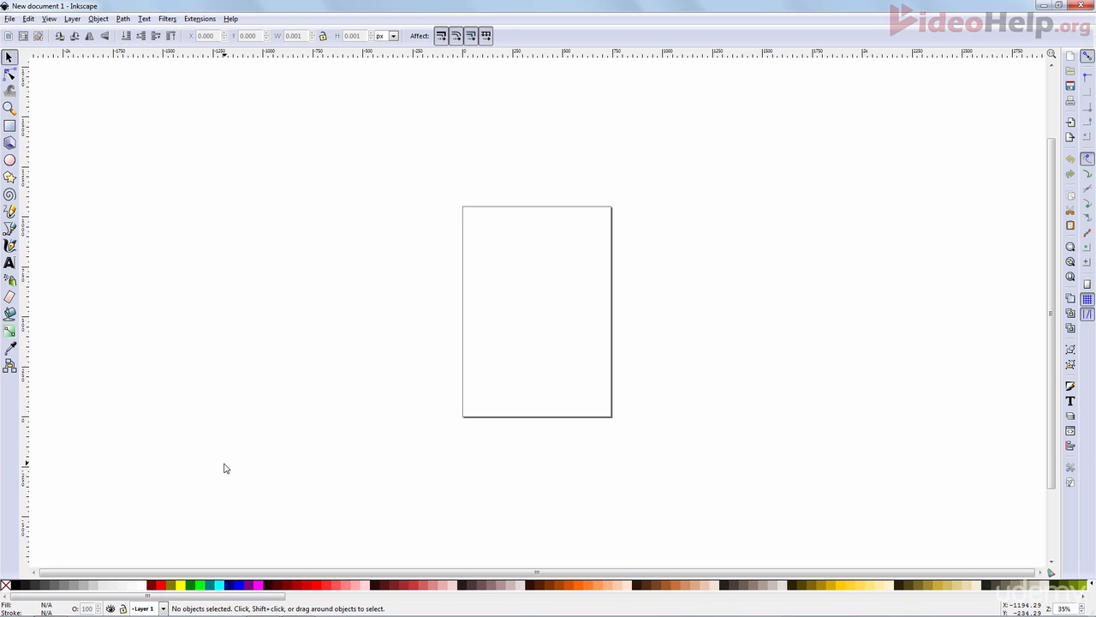
- Import Suitcase - Original.svg into the new Inkscape document
left_click(8, 19)
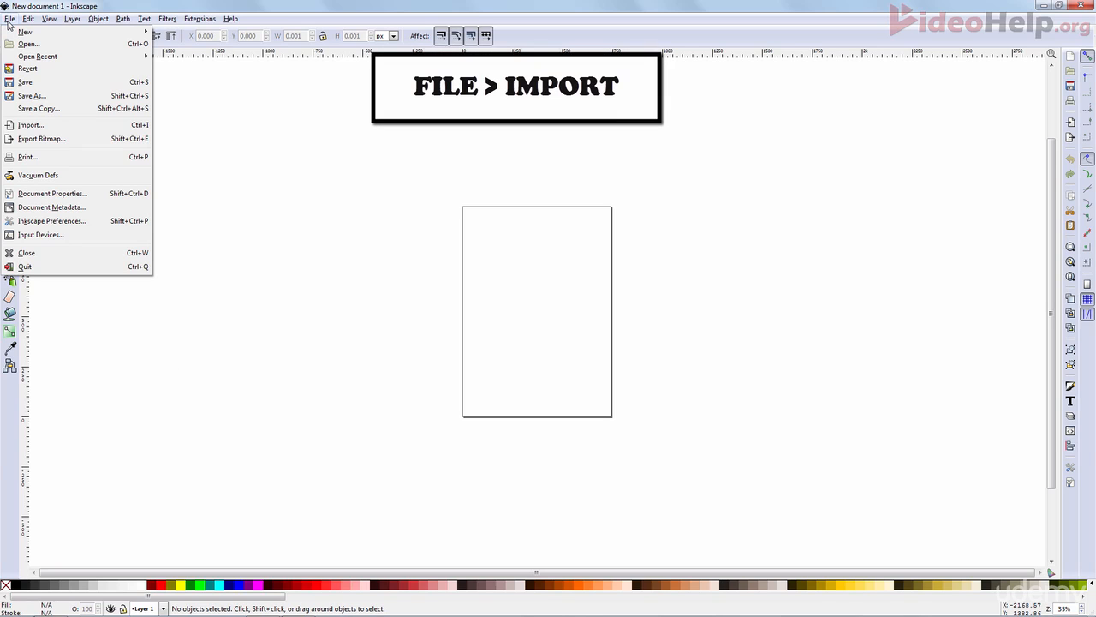
left_click(37, 127)
left_click_drag(300, 110, 304, 197)
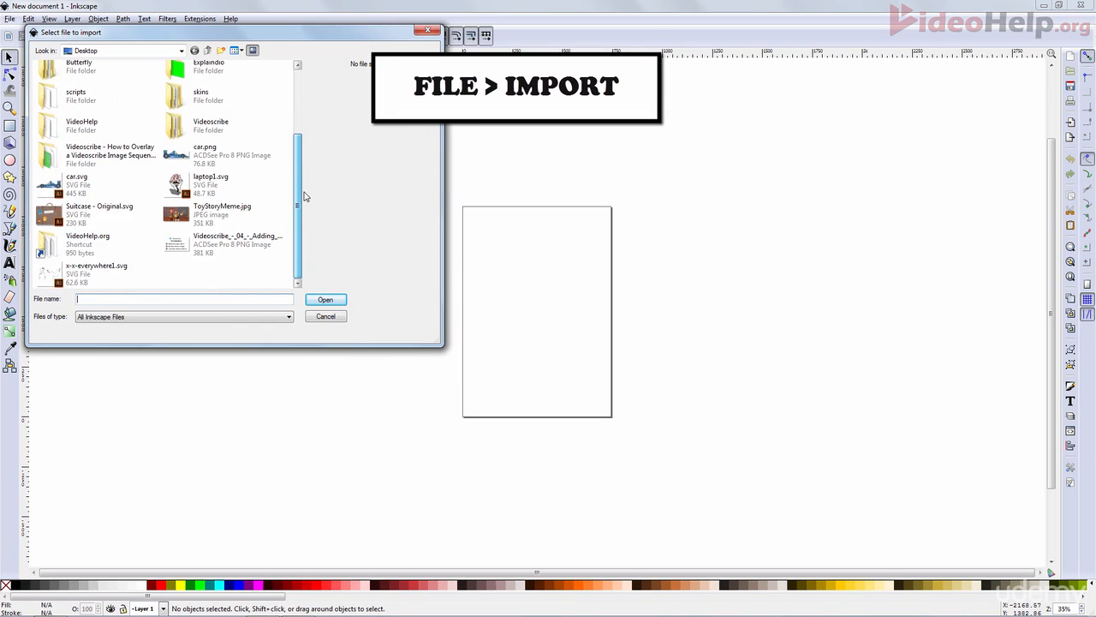
left_click(99, 219)
left_click(326, 300)
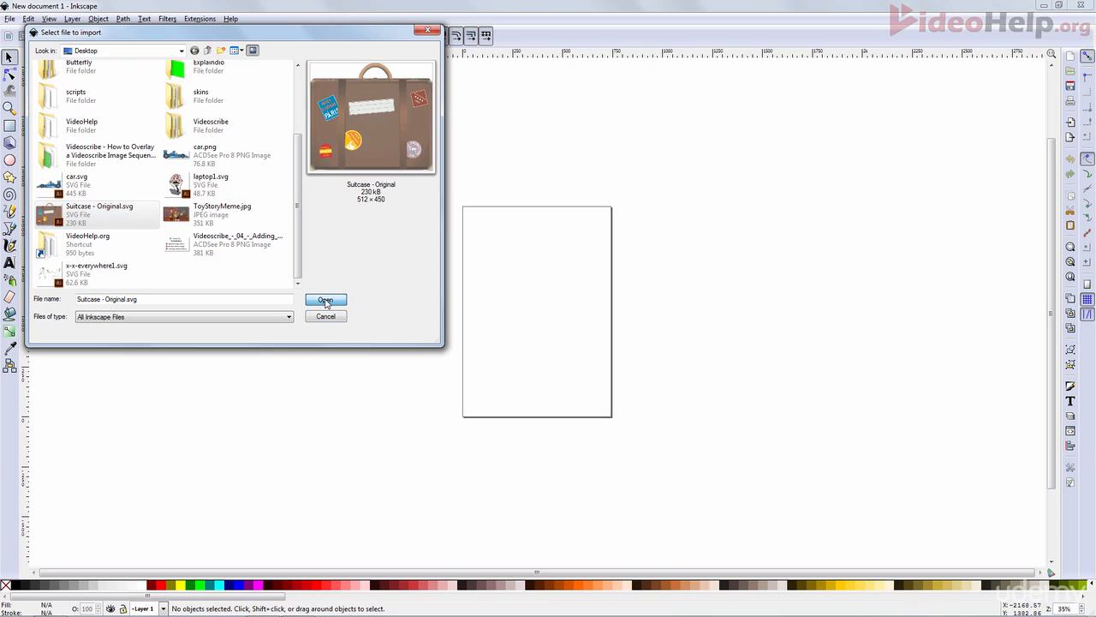
left_click_drag(326, 302, 549, 303)
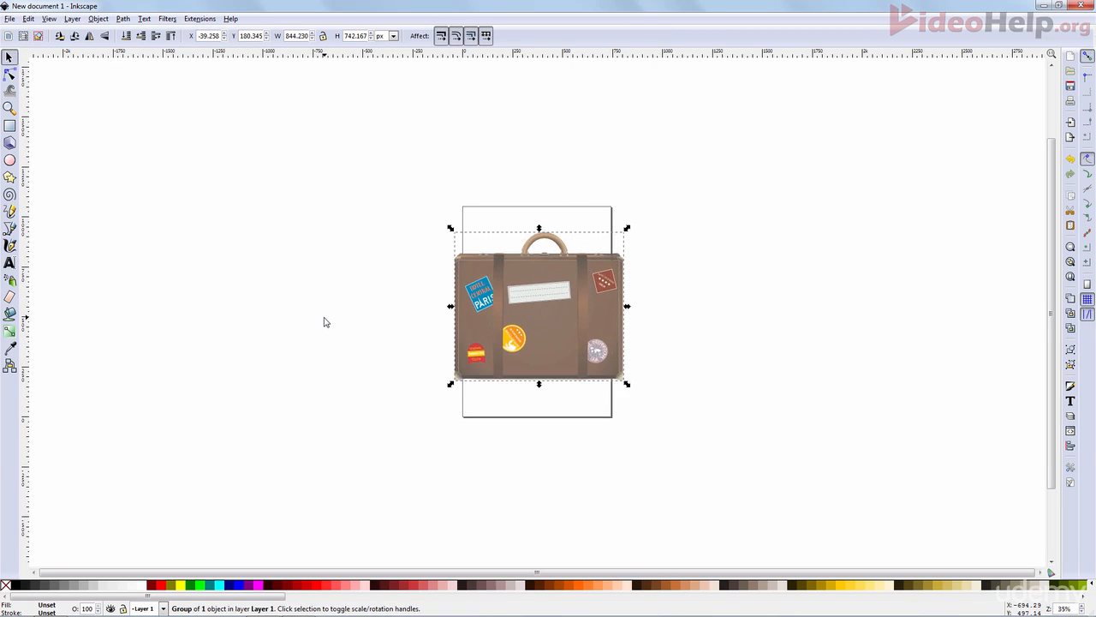
- Deselect the suitcase and open the Layers dialog
left_click(313, 318)
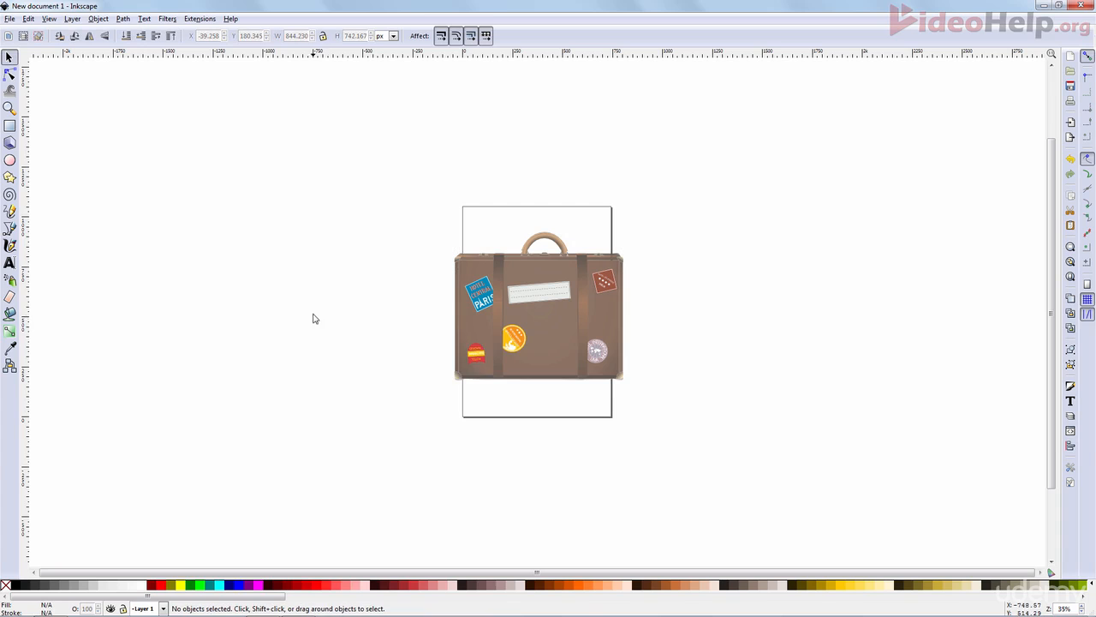
left_click(72, 19)
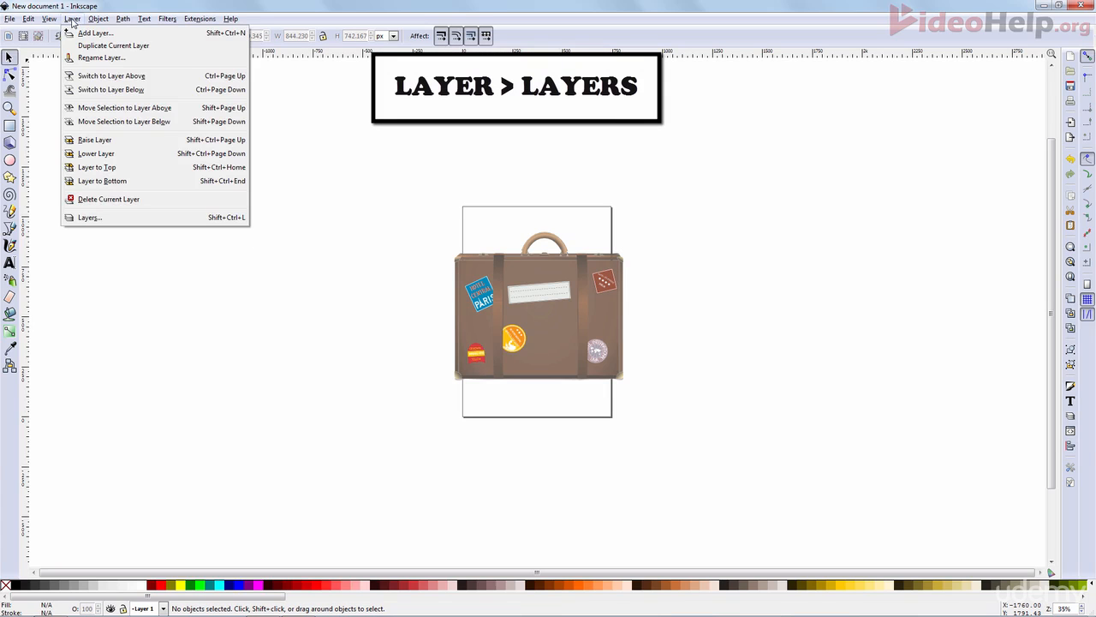
left_click(89, 219)
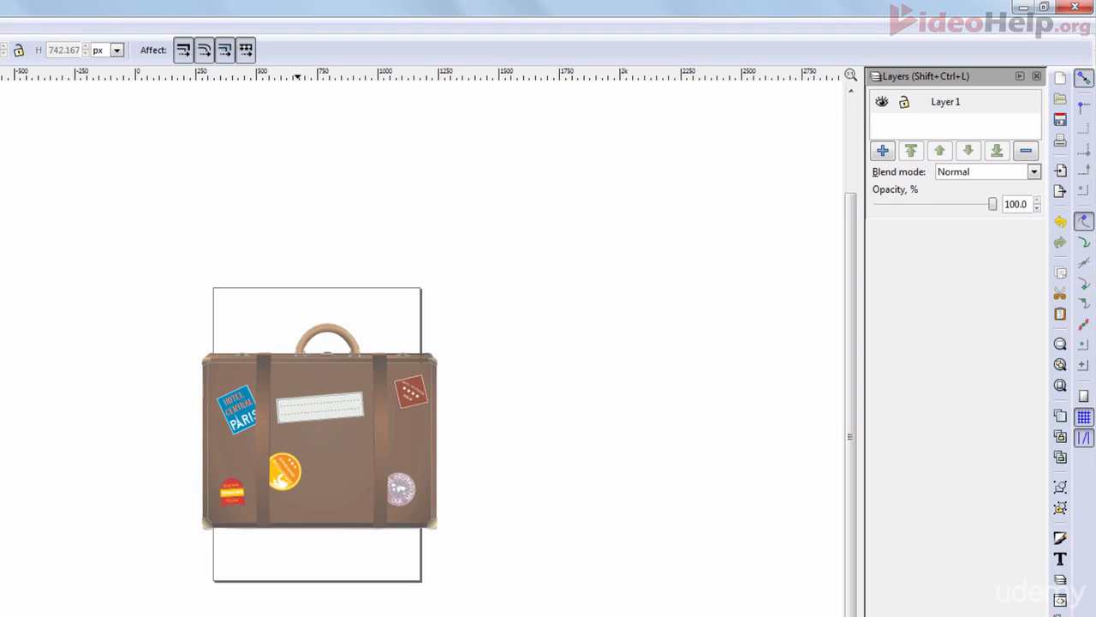
- Duplicate Layer 1 and rename the copy Image
right_click(945, 107)
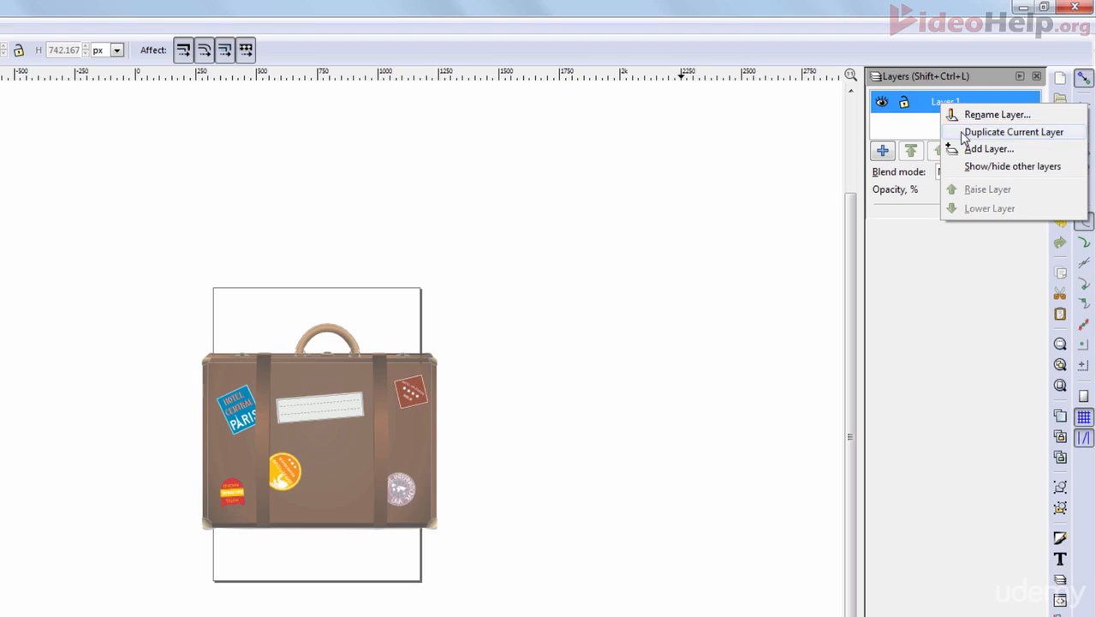
left_click(963, 133)
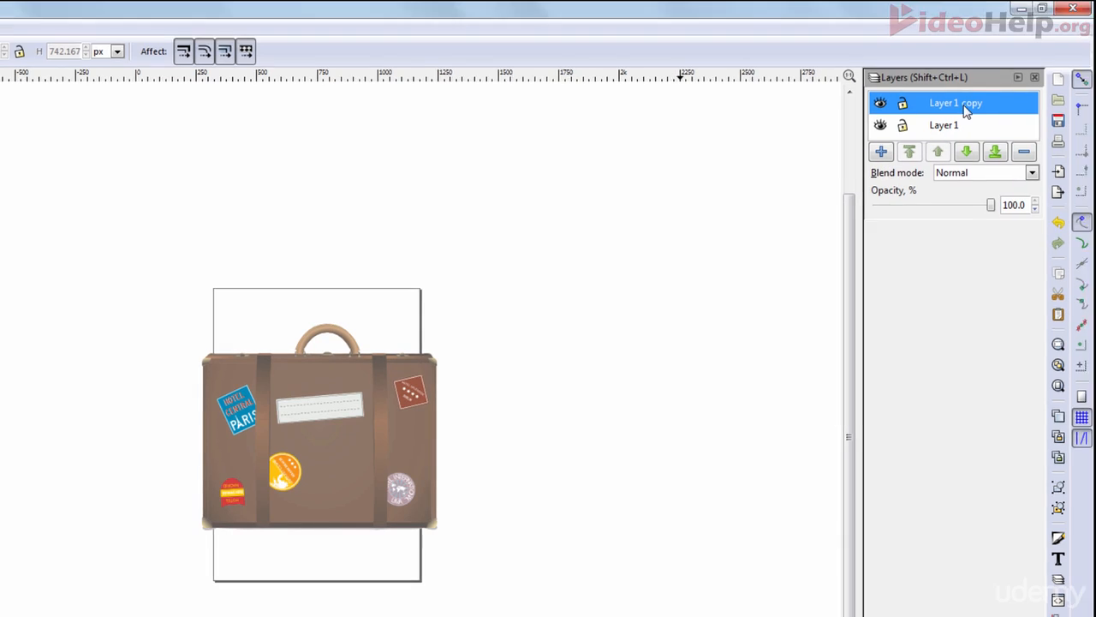
left_click(966, 104)
left_click(972, 105)
left_click_drag(994, 106, 888, 99)
type("Image")
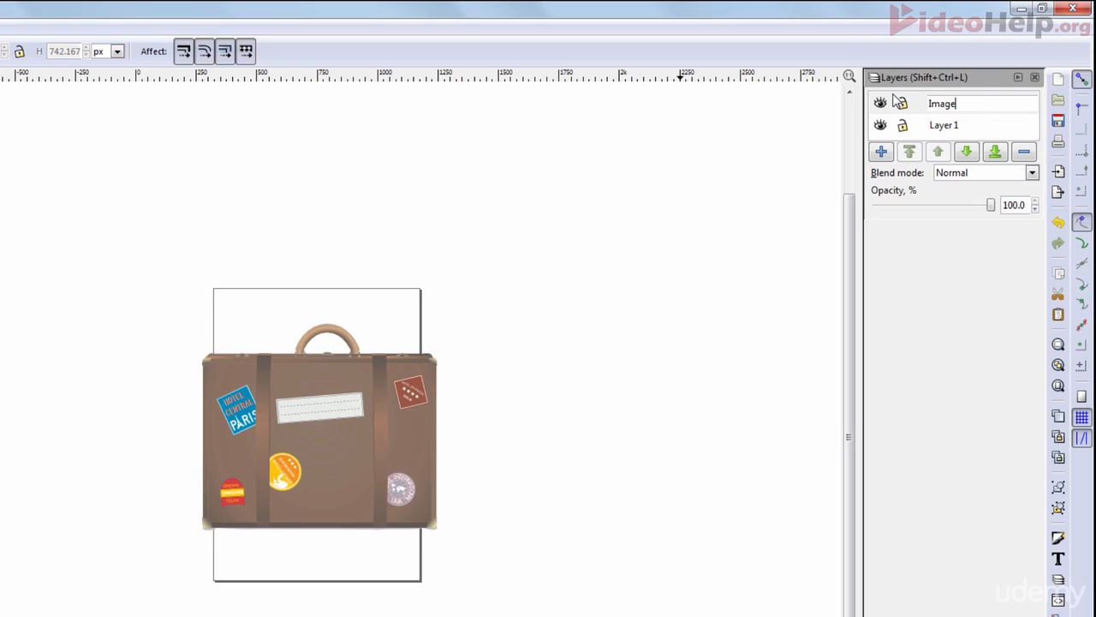
- Rename Layer 1 as Stroke
left_click(942, 129)
left_click(946, 129)
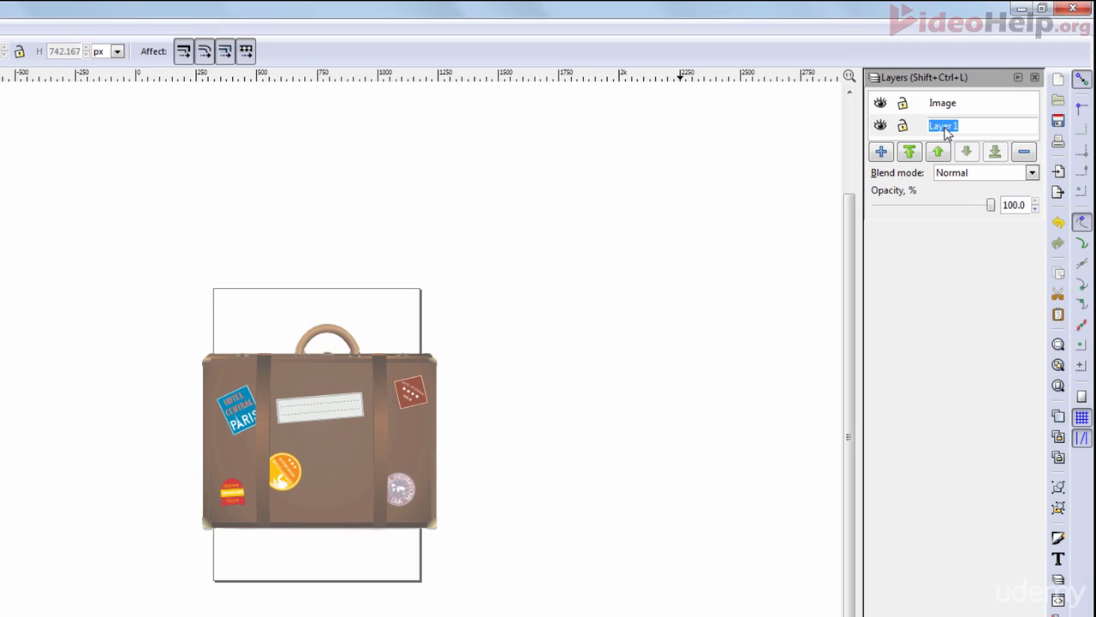
type("Stroke")
key("Return")
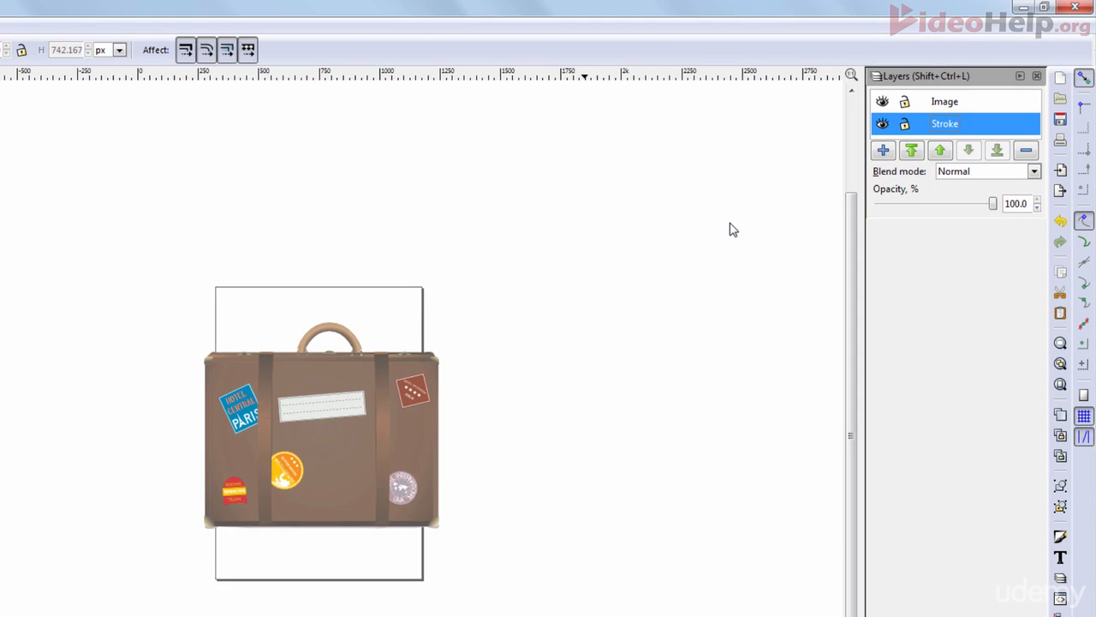
- Hide the Image layer and select the suitcase group on the Stroke layer
left_click(897, 103)
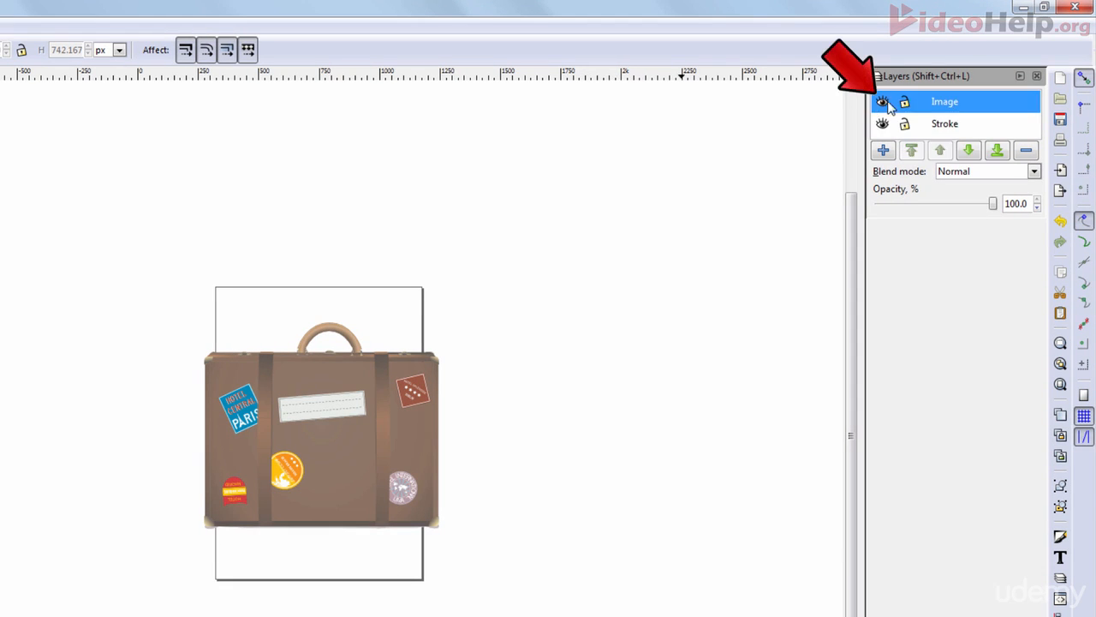
left_click(883, 103)
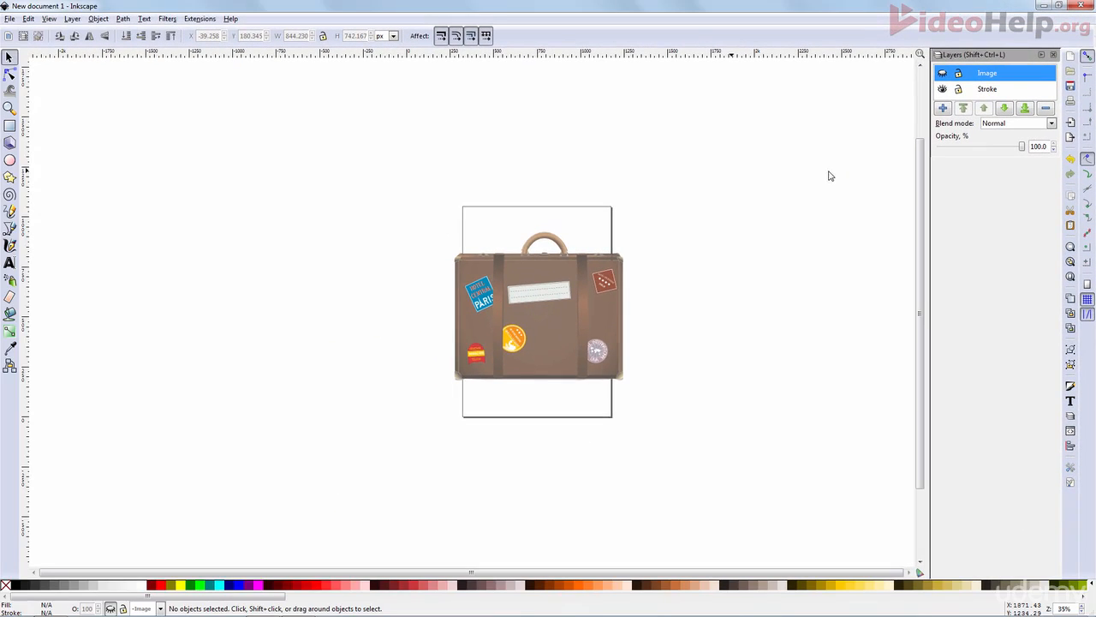
left_click(606, 288)
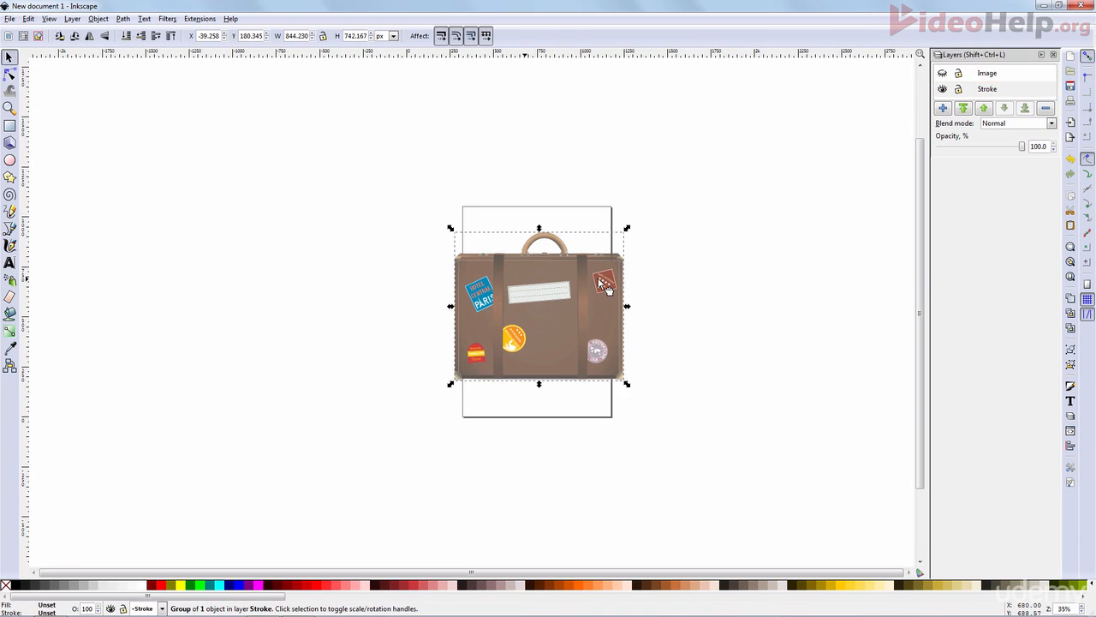
- Open Fill and Stroke and give the suitcase a flat colour stroke paint
left_click(97, 19)
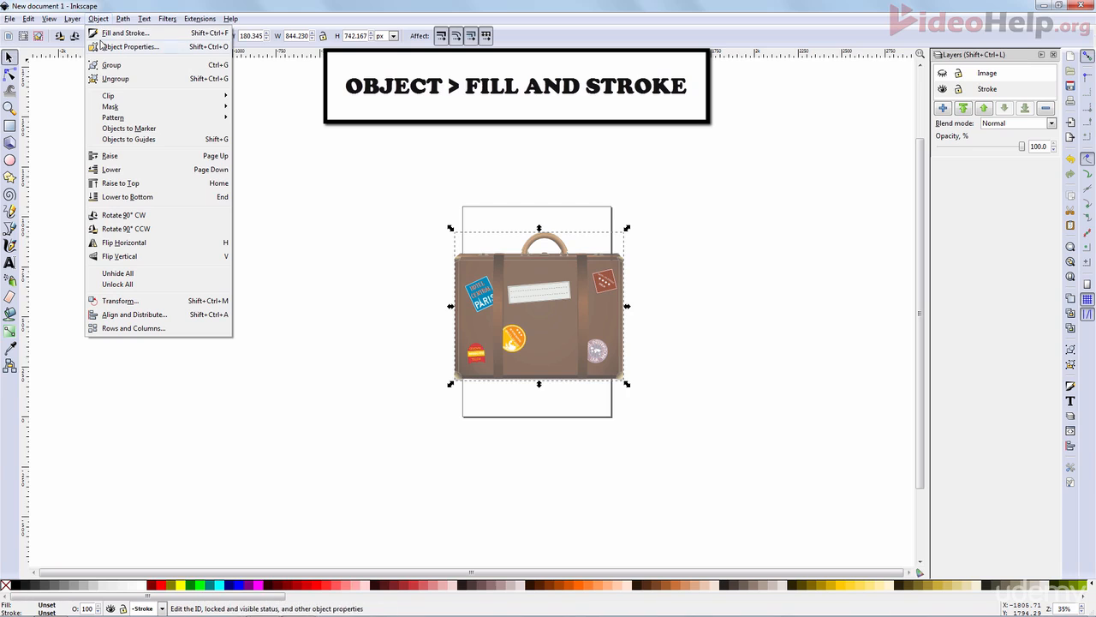
left_click(104, 34)
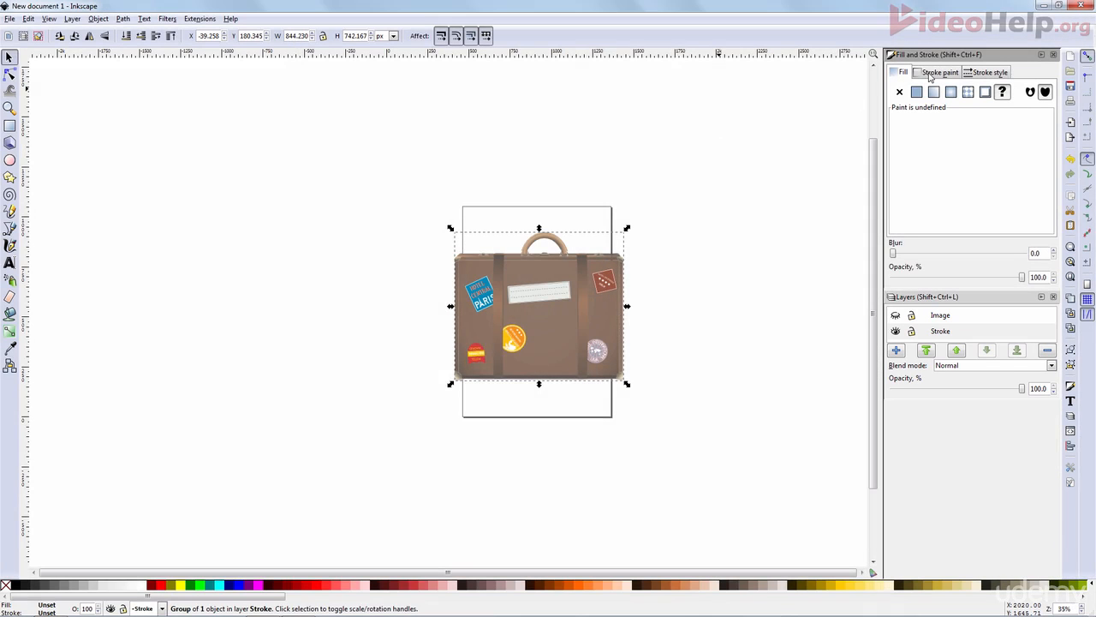
left_click(929, 75)
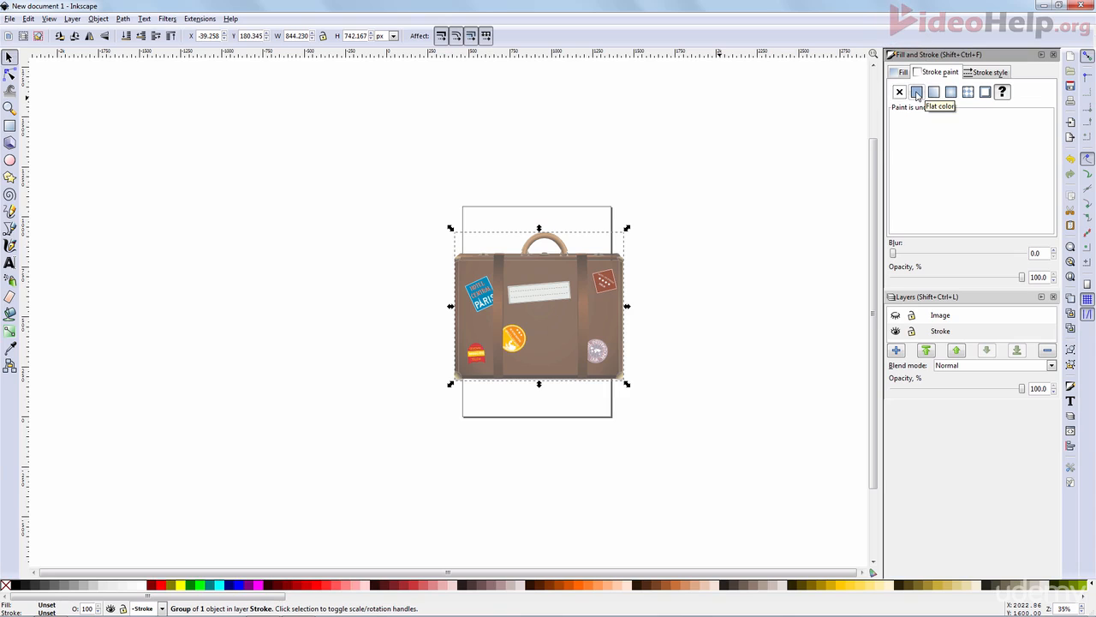
left_click(916, 92)
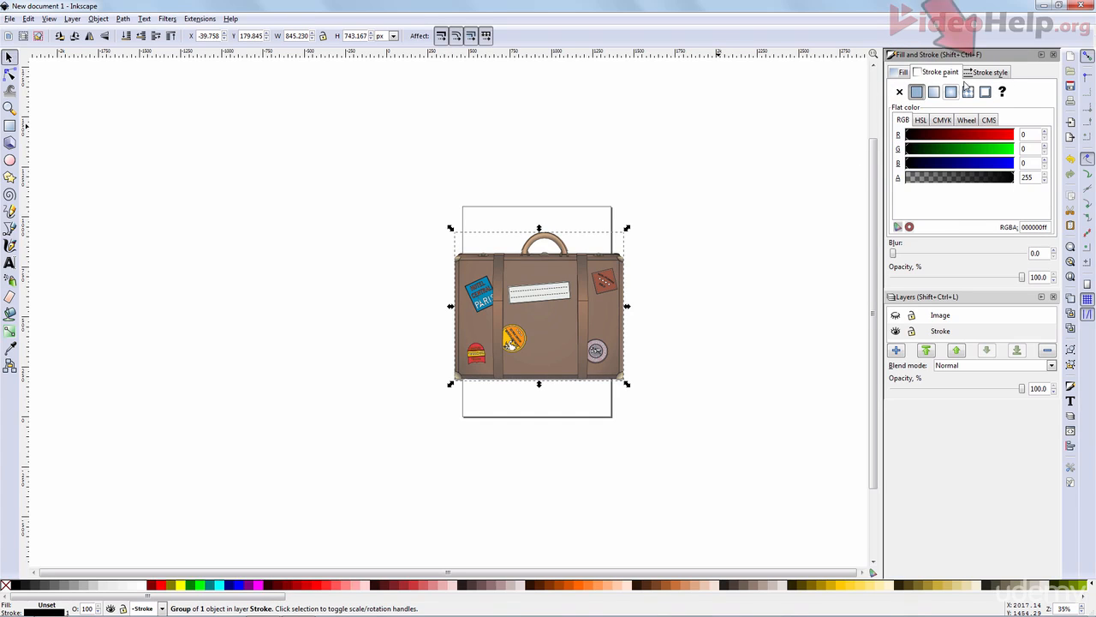
- Set the suitcase's stroke width to 20 px
left_click(993, 72)
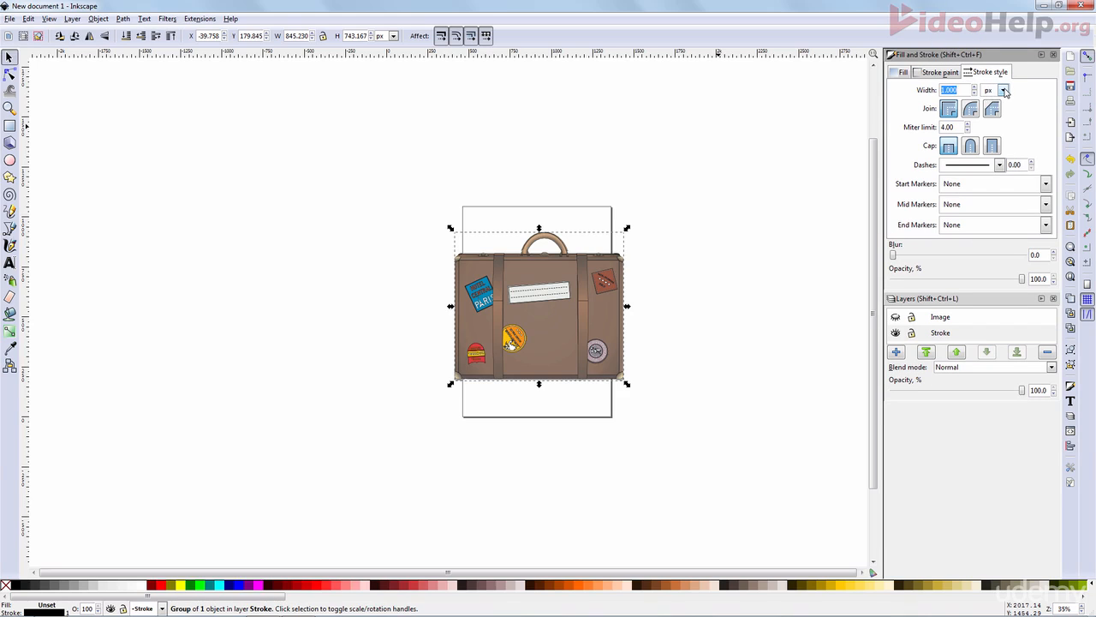
left_click(999, 91)
left_click(999, 91)
type("20")
key("Return")
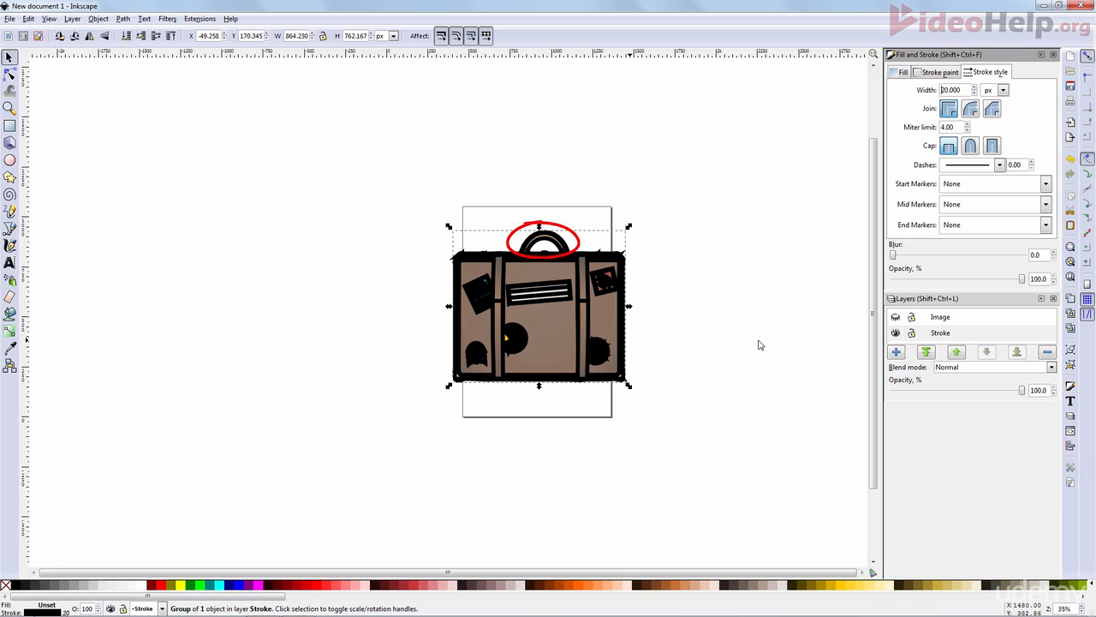
- Set the stroke width to 40 px
triple_click(964, 89)
type("40")
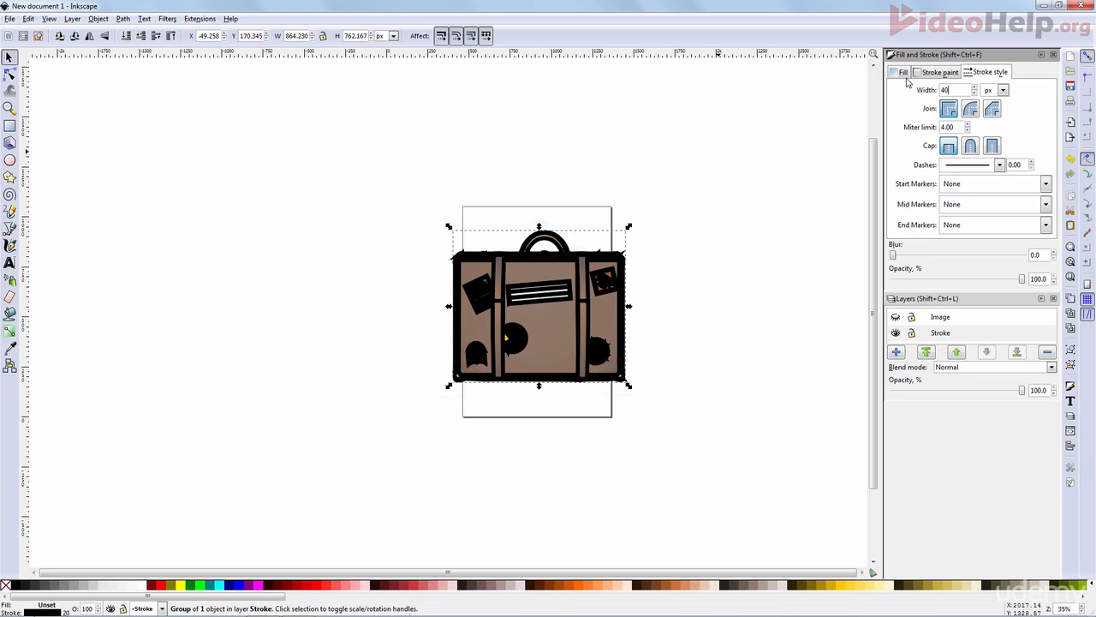
key("Return")
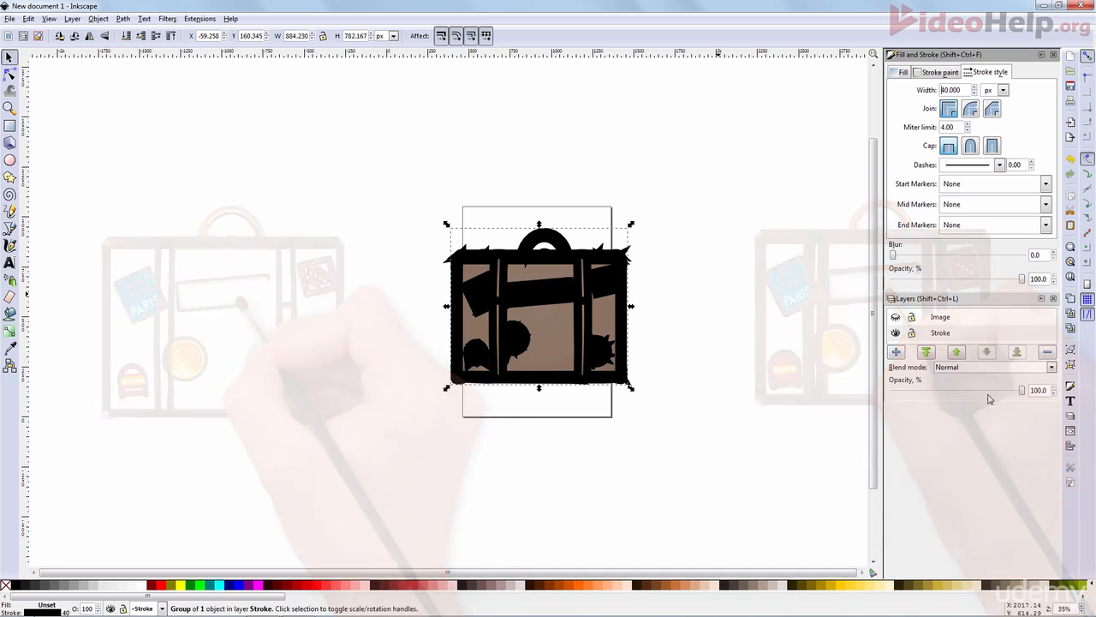
- Select the Stroke layer and set its opacity to 0%
double_click(963, 338)
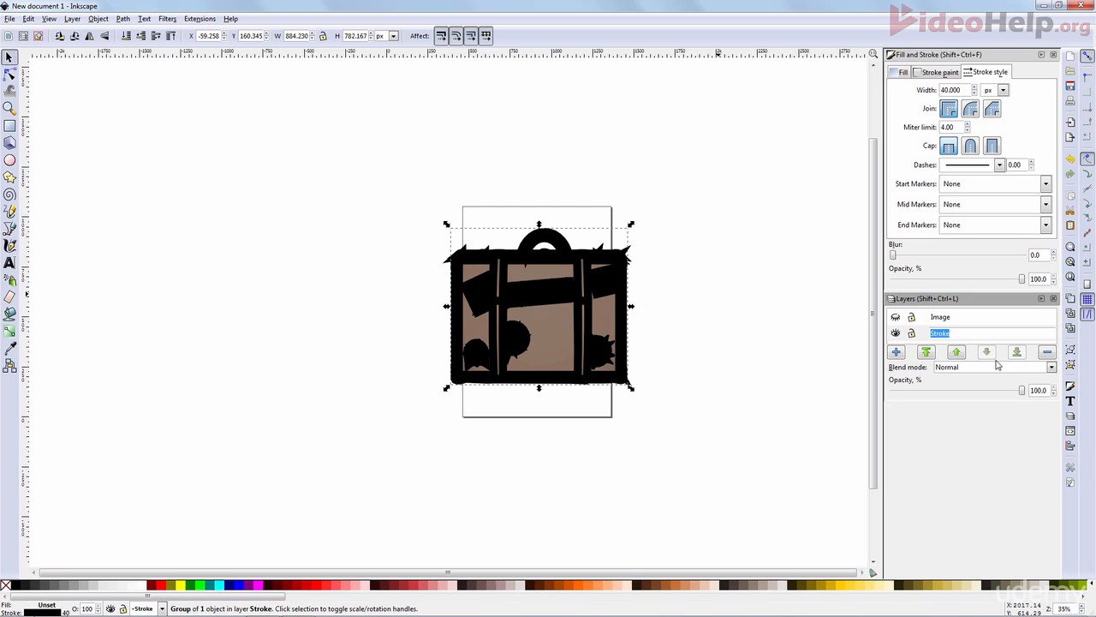
key("Return")
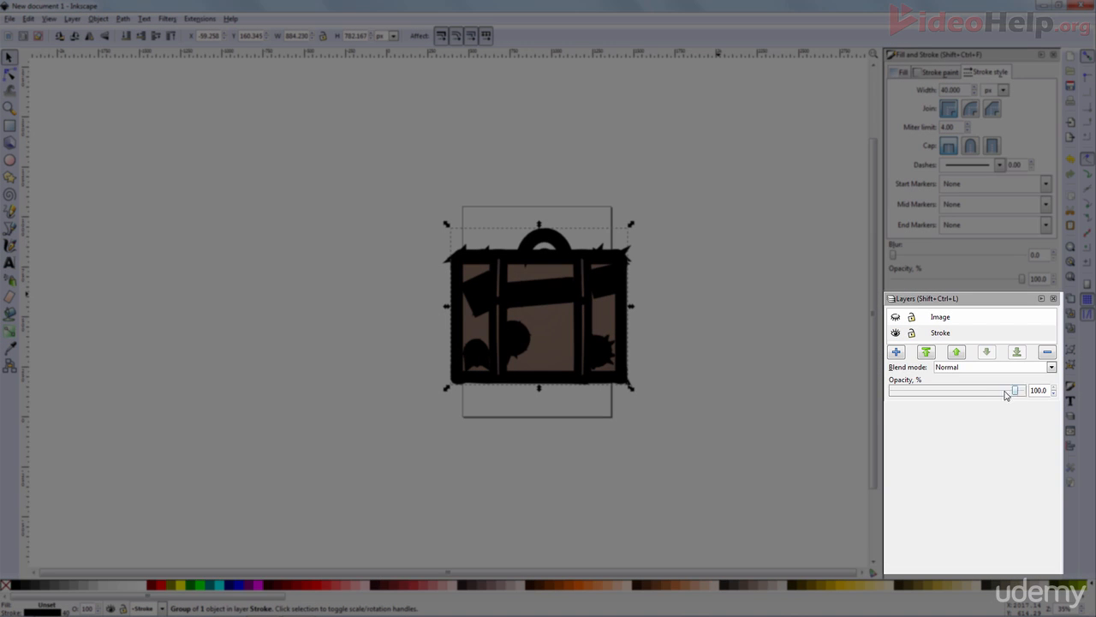
left_click_drag(1013, 390, 891, 391)
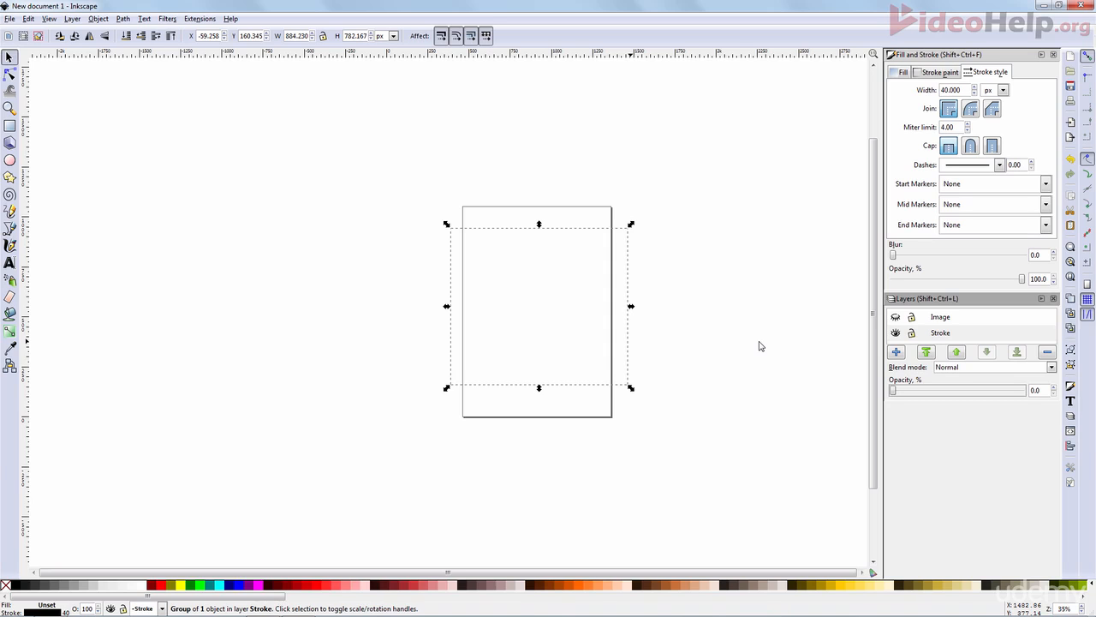
- Make the Image layer visible again and deselect everything on the canvas
left_click(896, 318)
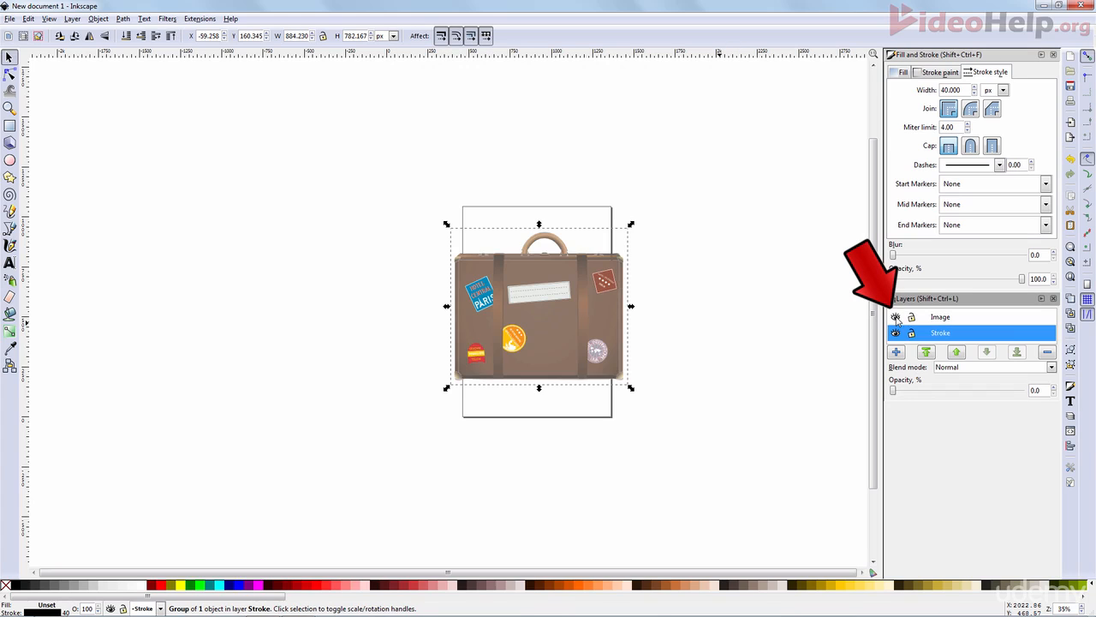
left_click(805, 328)
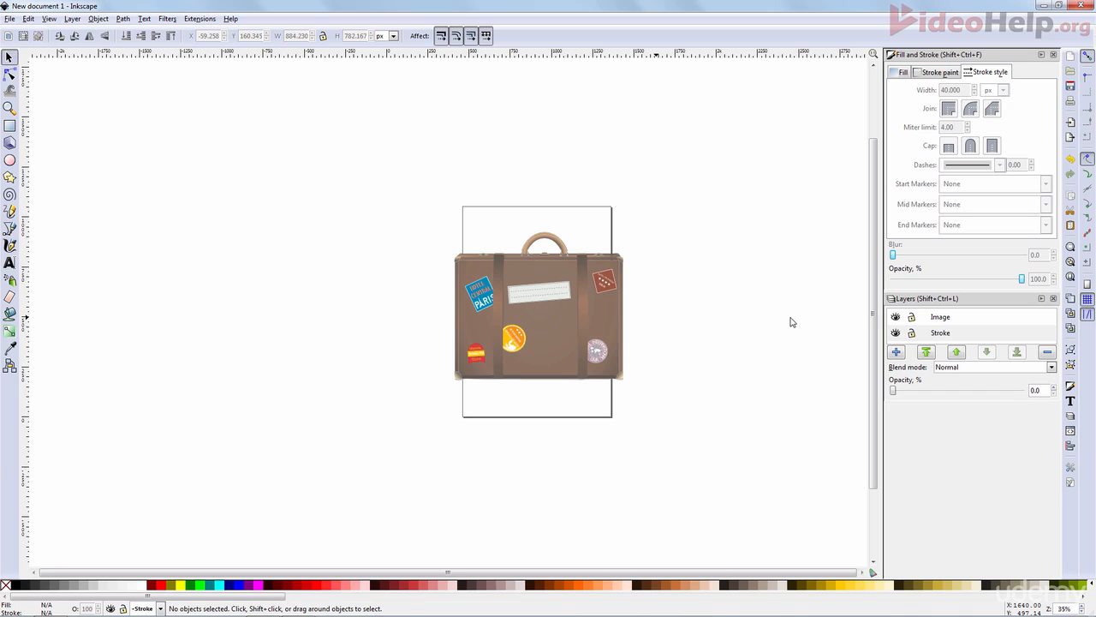
- Select both suitcase objects and resize the page to the drawing in Document Properties
left_click_drag(757, 495, 323, 131)
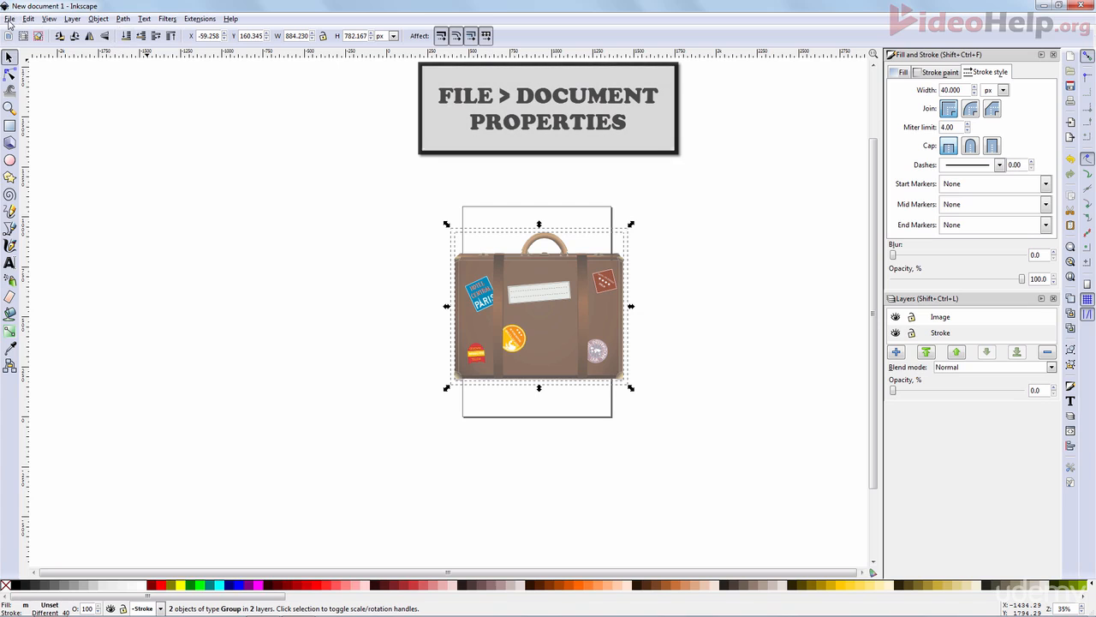
left_click(10, 18)
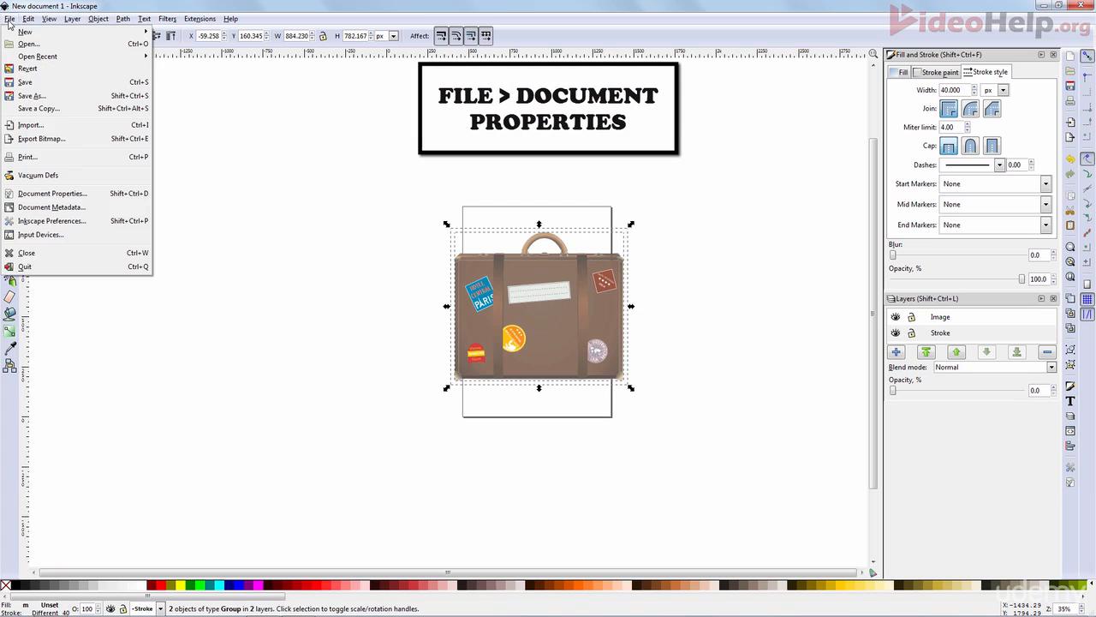
left_click(93, 195)
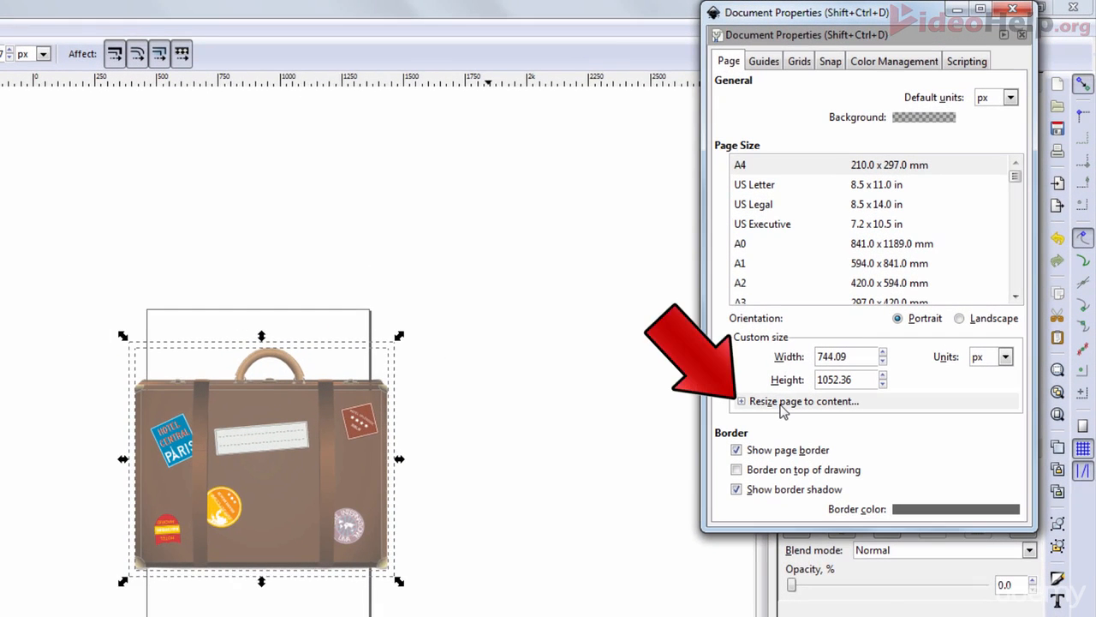
left_click(780, 405)
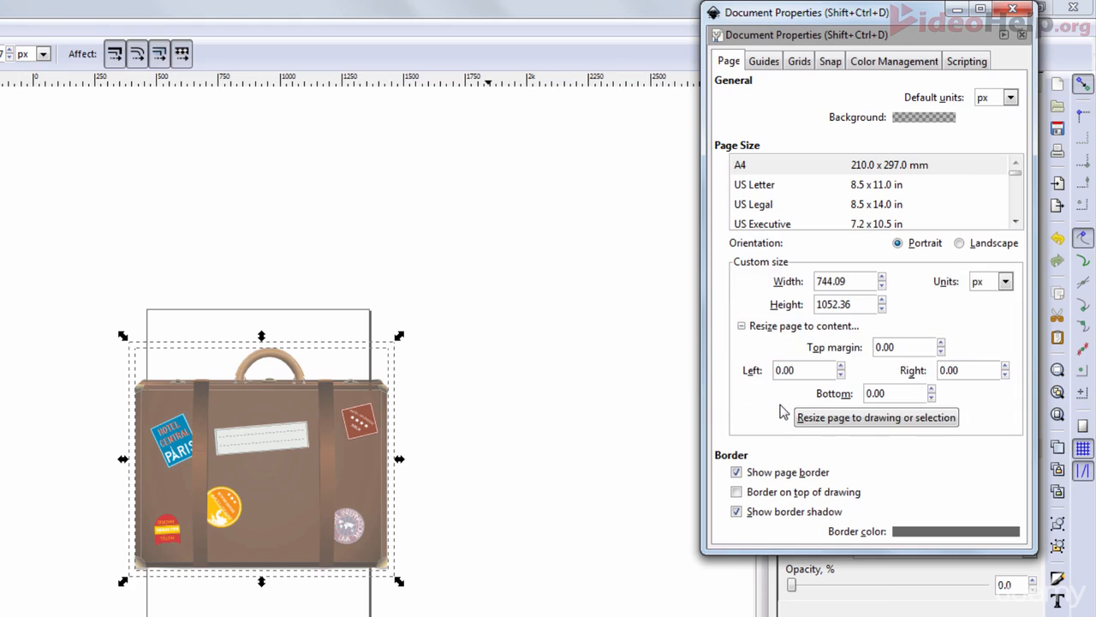
left_click(831, 426)
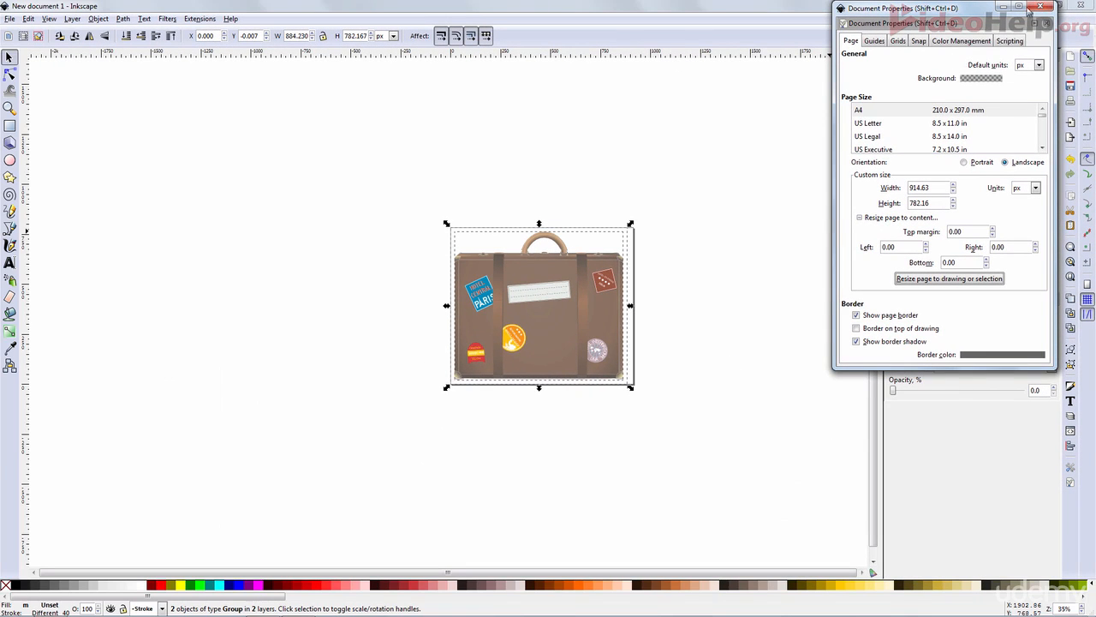
left_click(1040, 6)
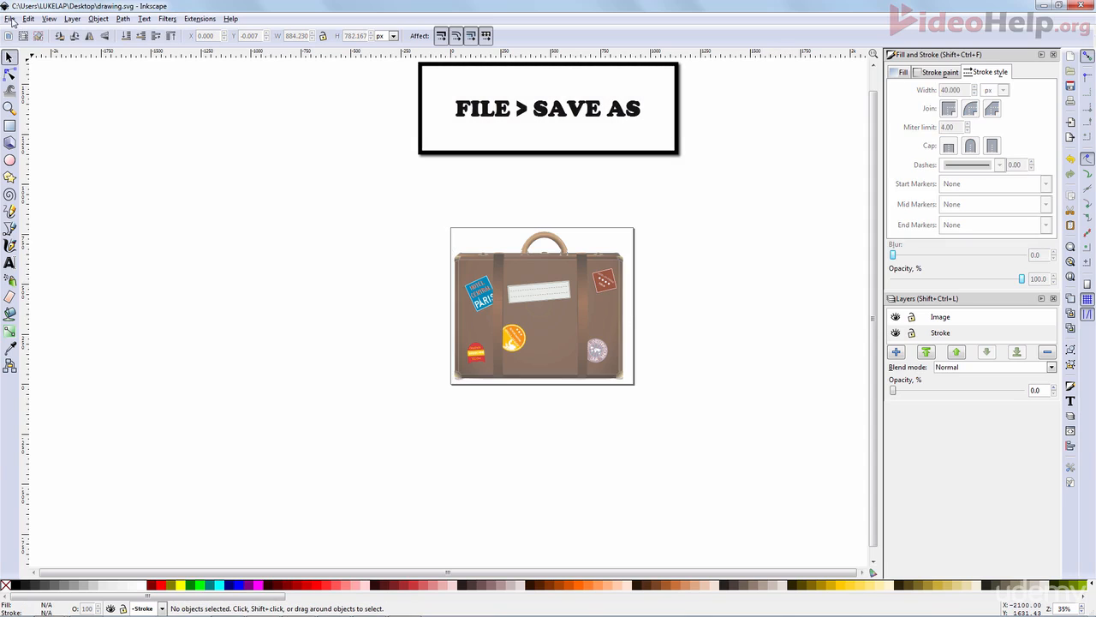
- Save the document as Inkscape SVG named "Suitcase – 40px (Inkscape).svg"
left_click(10, 19)
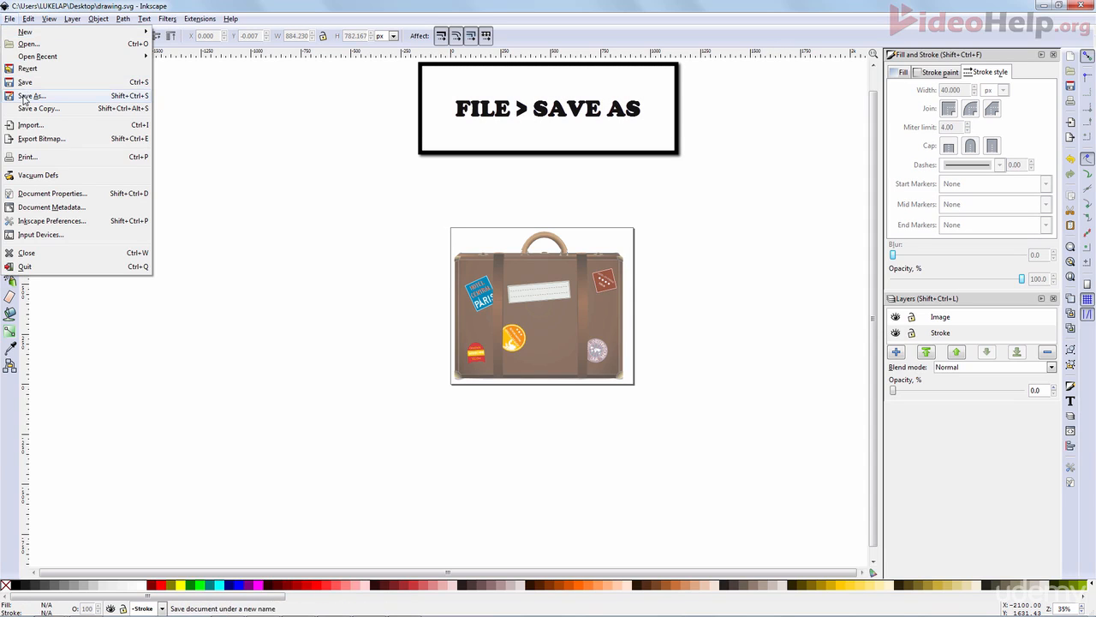
left_click(26, 96)
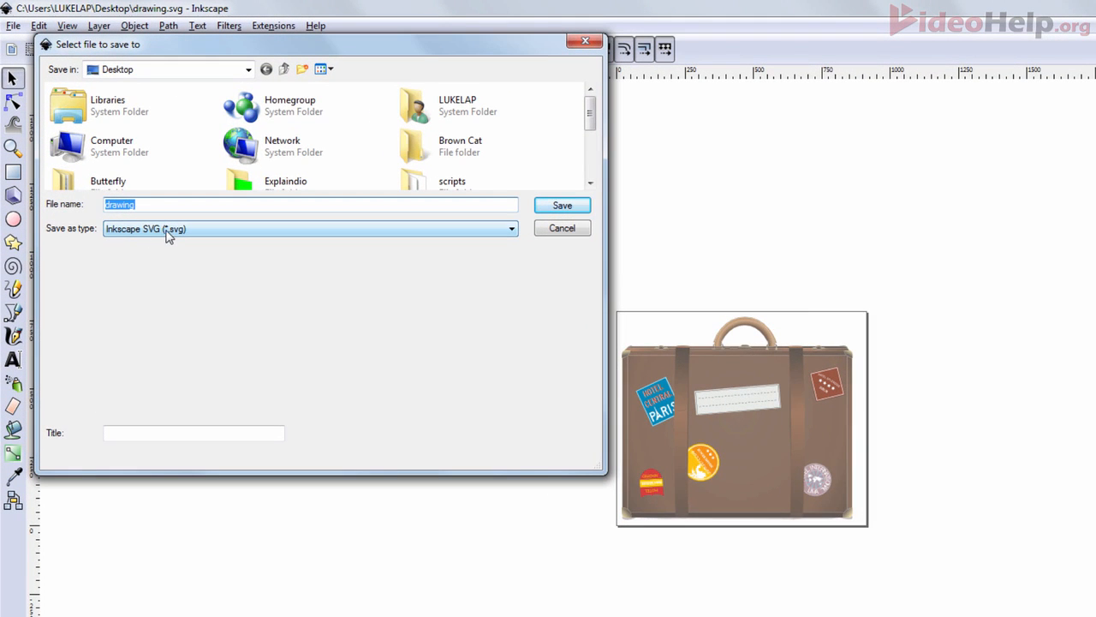
left_click(135, 189)
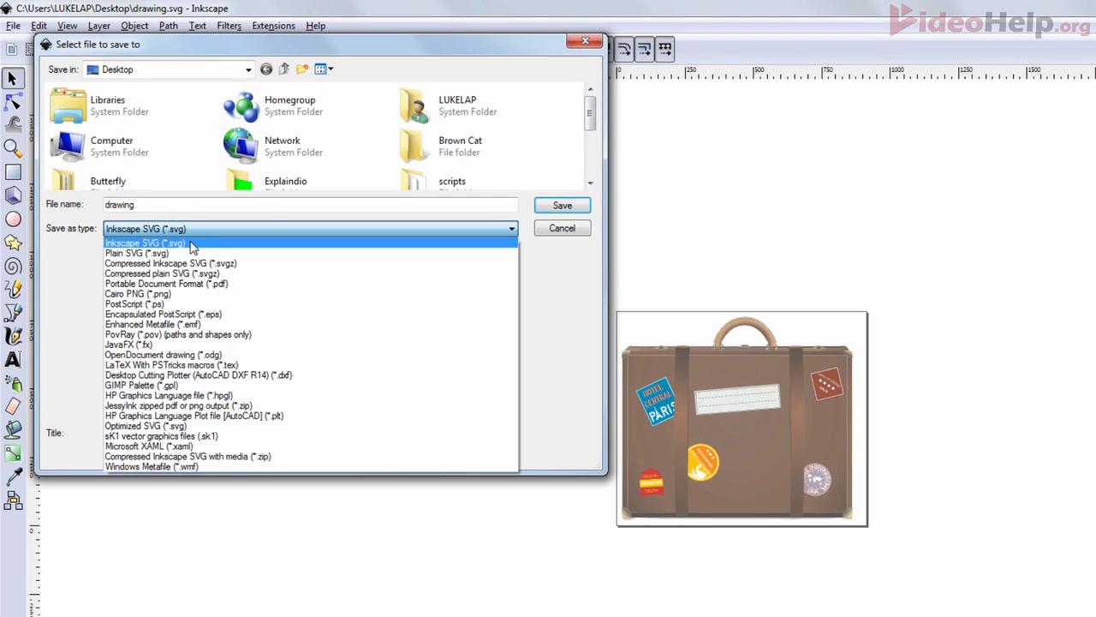
left_click(182, 244)
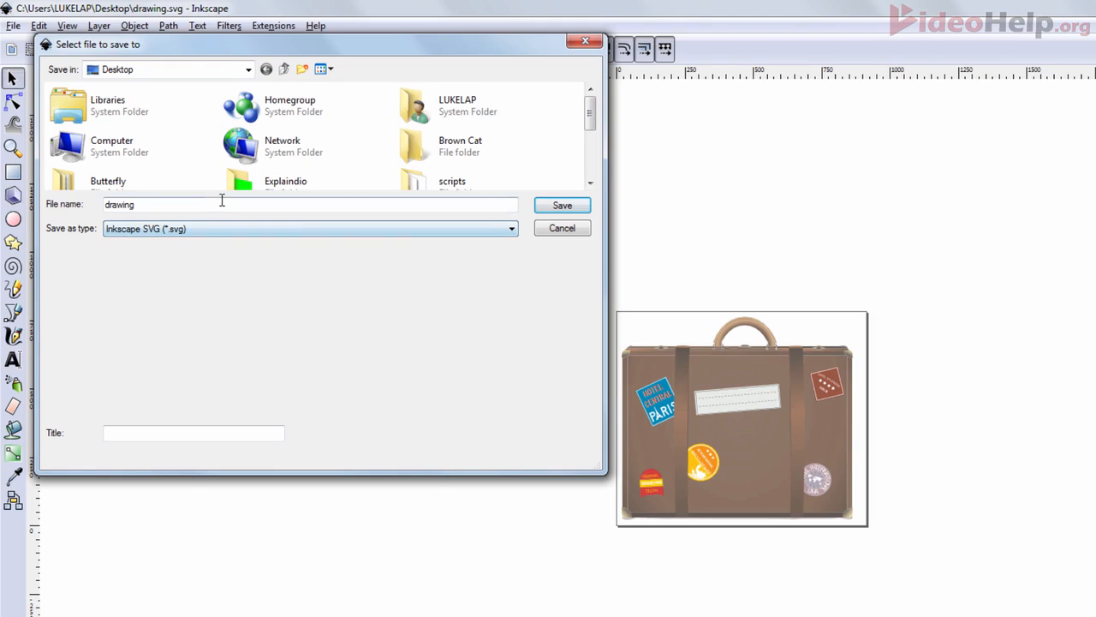
left_click_drag(202, 204, 104, 205)
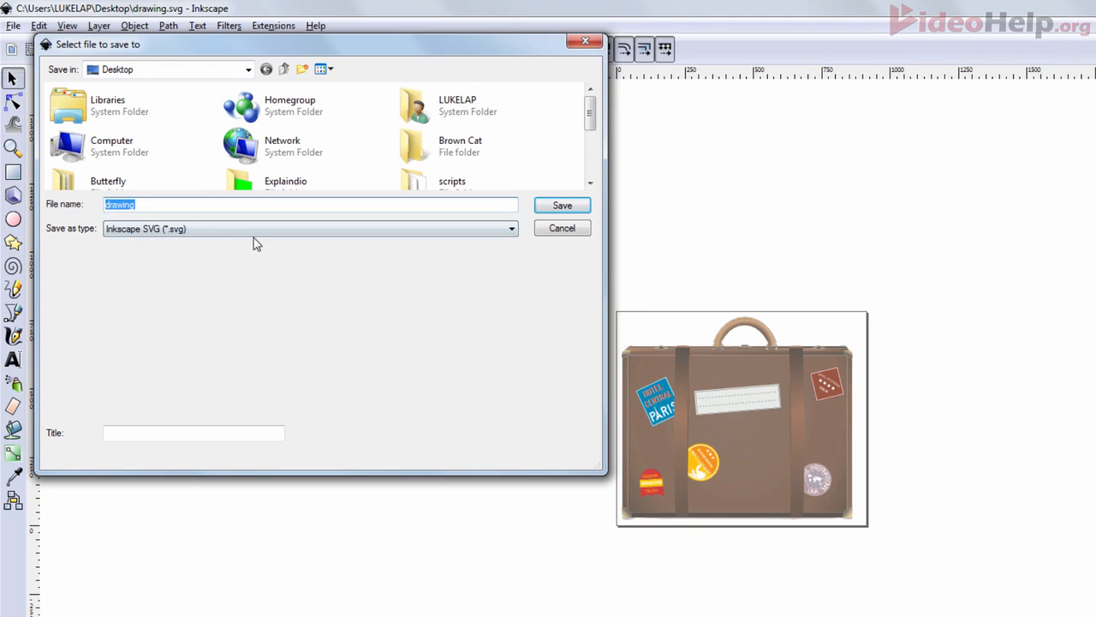
type("Suitcase - 40px (Inkscape).svg")
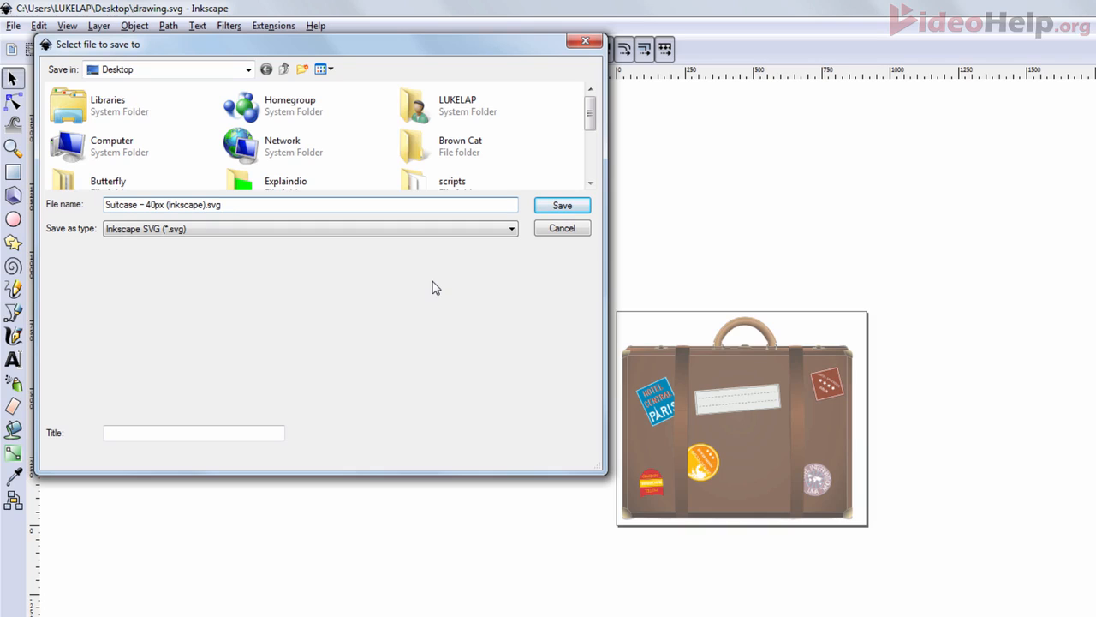
left_click(561, 206)
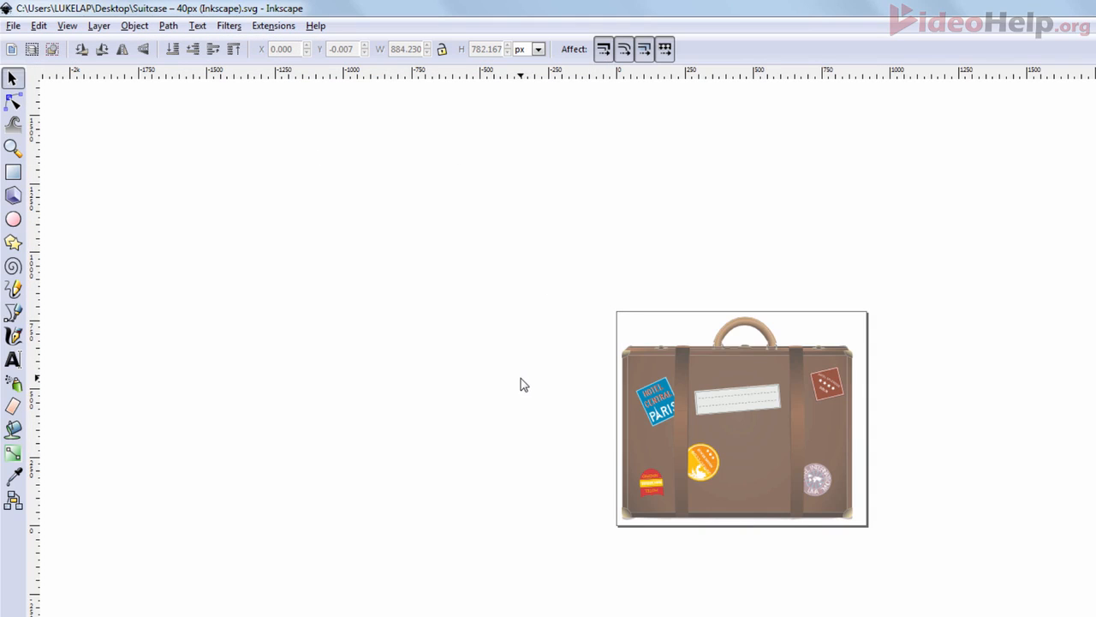
- Save a Plain SVG copy named "Suitcase – 40px (Videoscribe)"
left_click(13, 25)
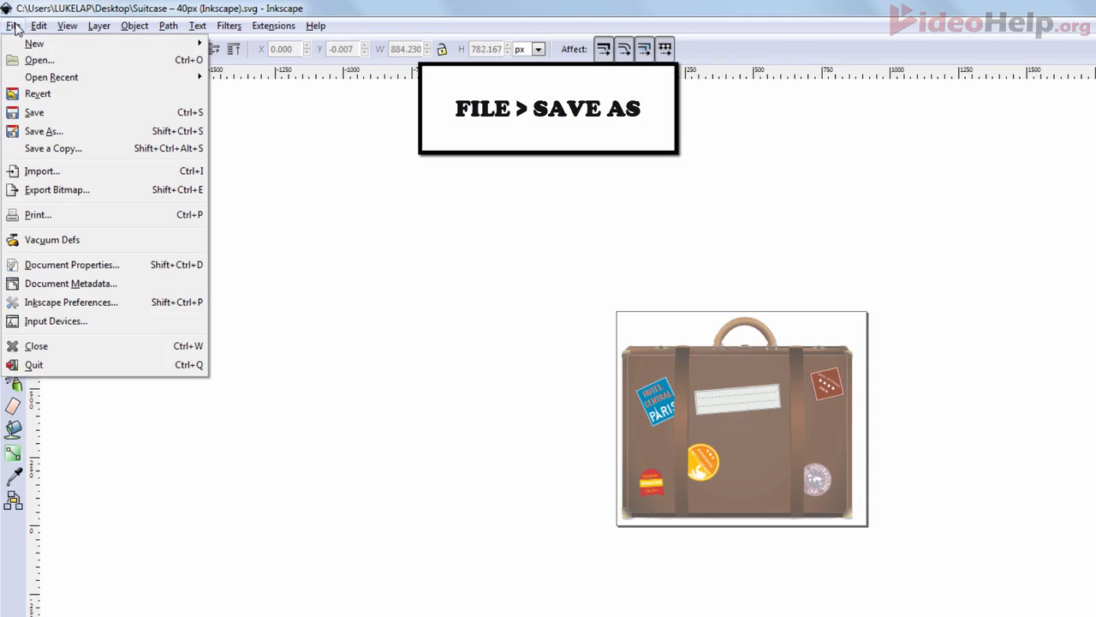
left_click(61, 134)
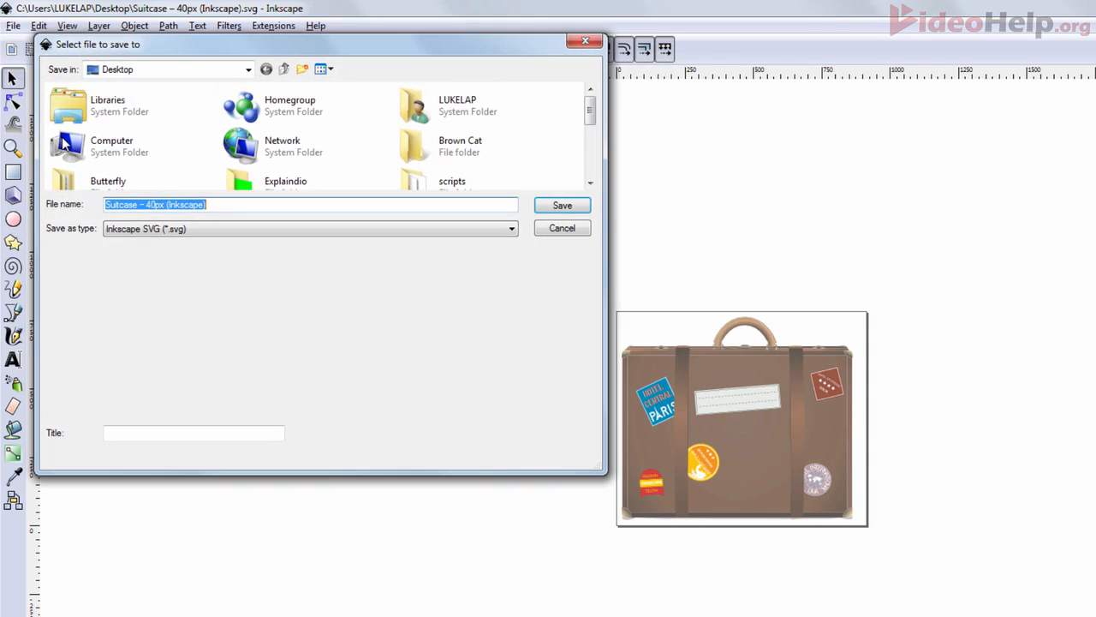
left_click(206, 233)
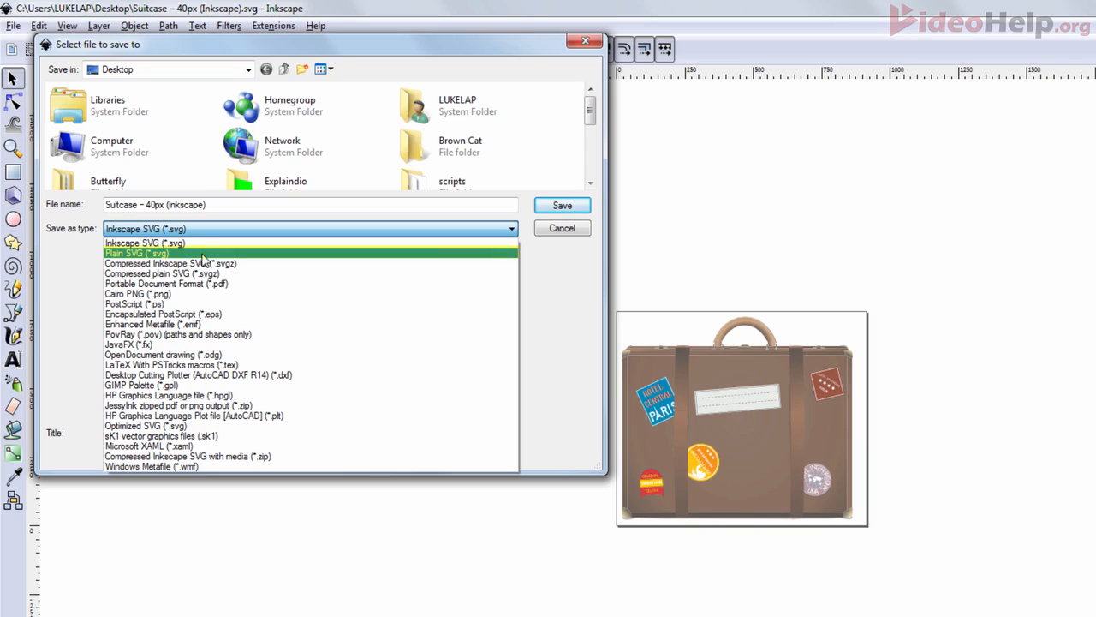
left_click(203, 257)
left_click(216, 204)
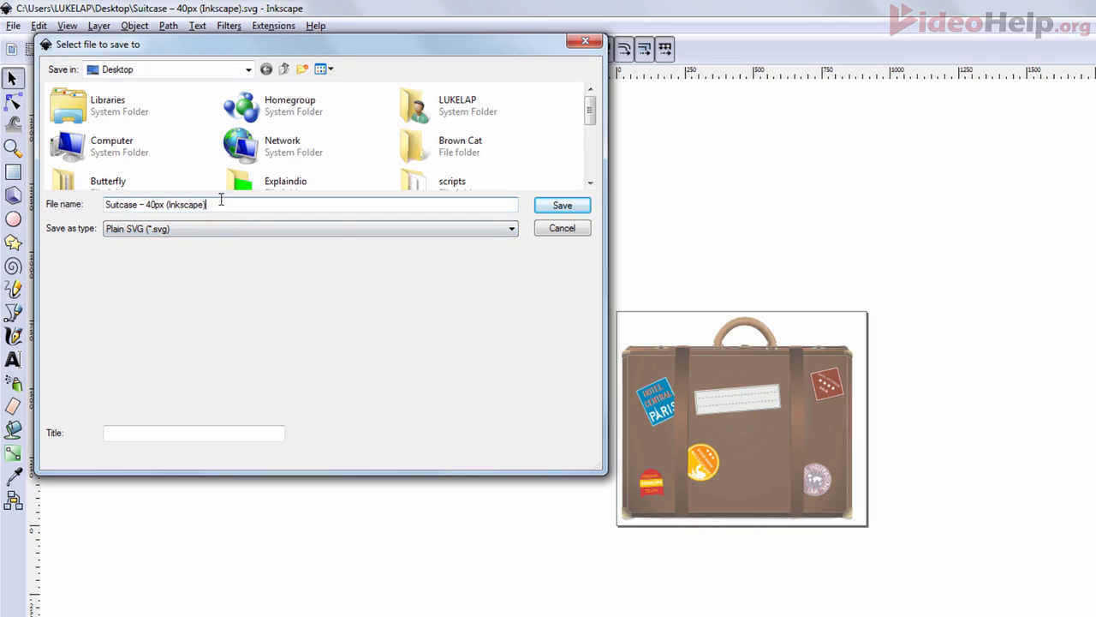
key("BackSpace")
key("BackSpace")
key("BackSpace")
key("BackSpace")
key("BackSpace")
key("BackSpace")
key("BackSpace")
key("BackSpace")
key("BackSpace")
type("Videoscribe")
left_click(559, 206)
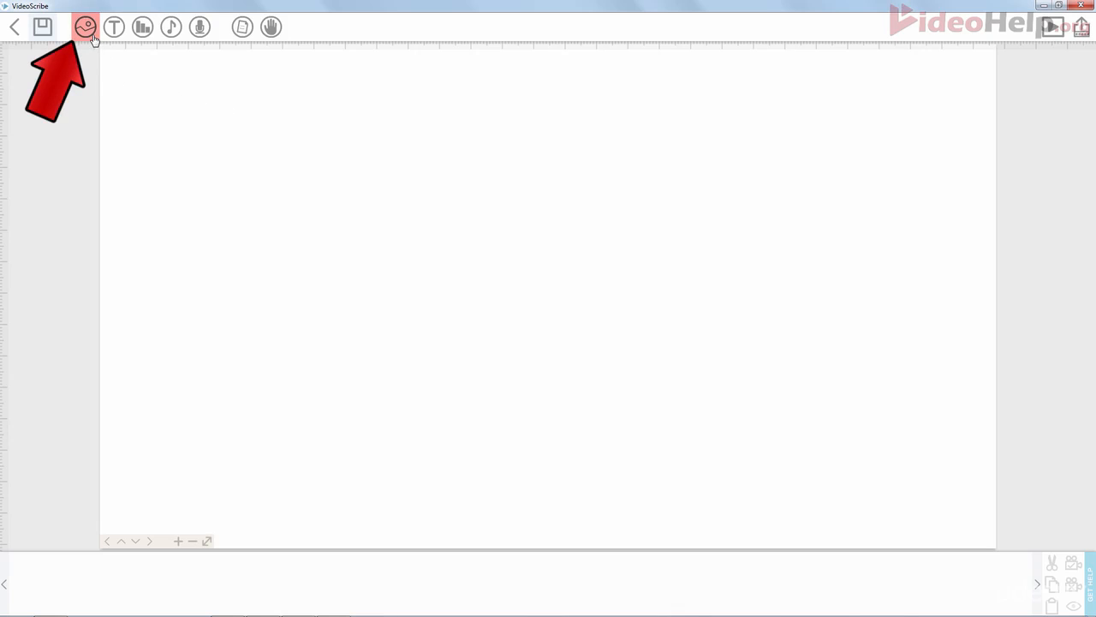
- In VideoScribe, add an image from file: "Suitcase – 40px (Videoscribe).svg" on the Desktop
left_click(89, 37)
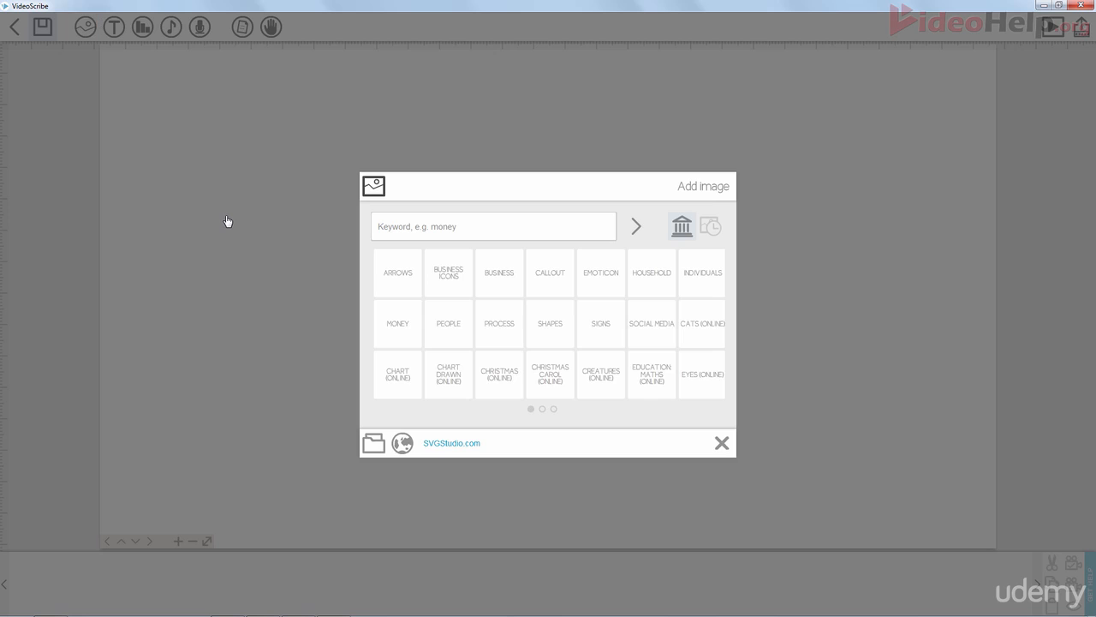
left_click(372, 445)
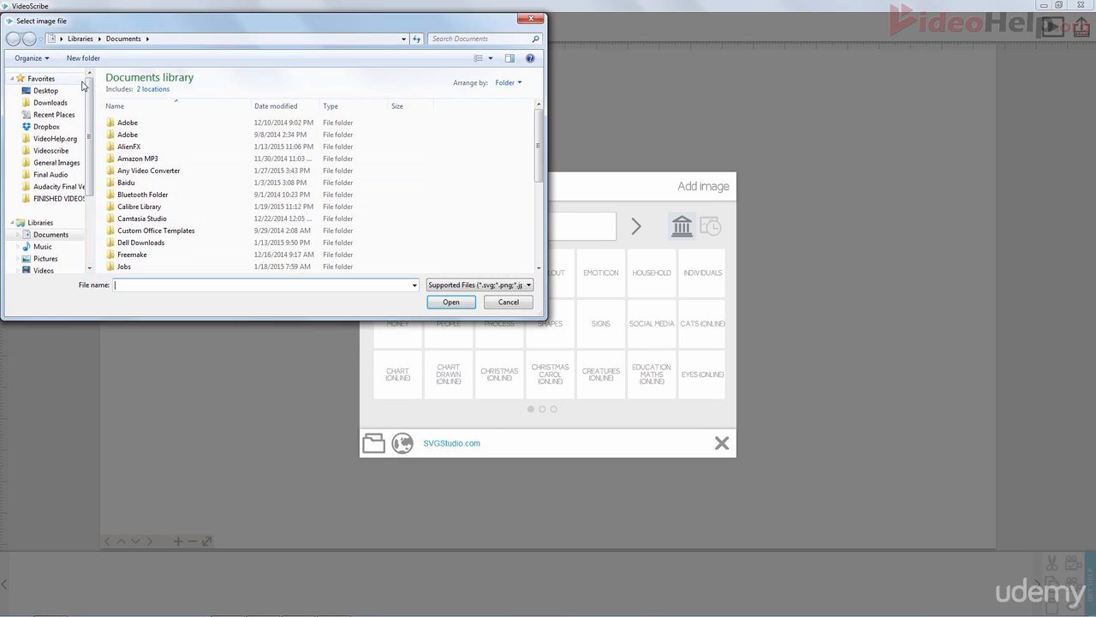
left_click(45, 91)
left_click_drag(541, 96, 541, 203)
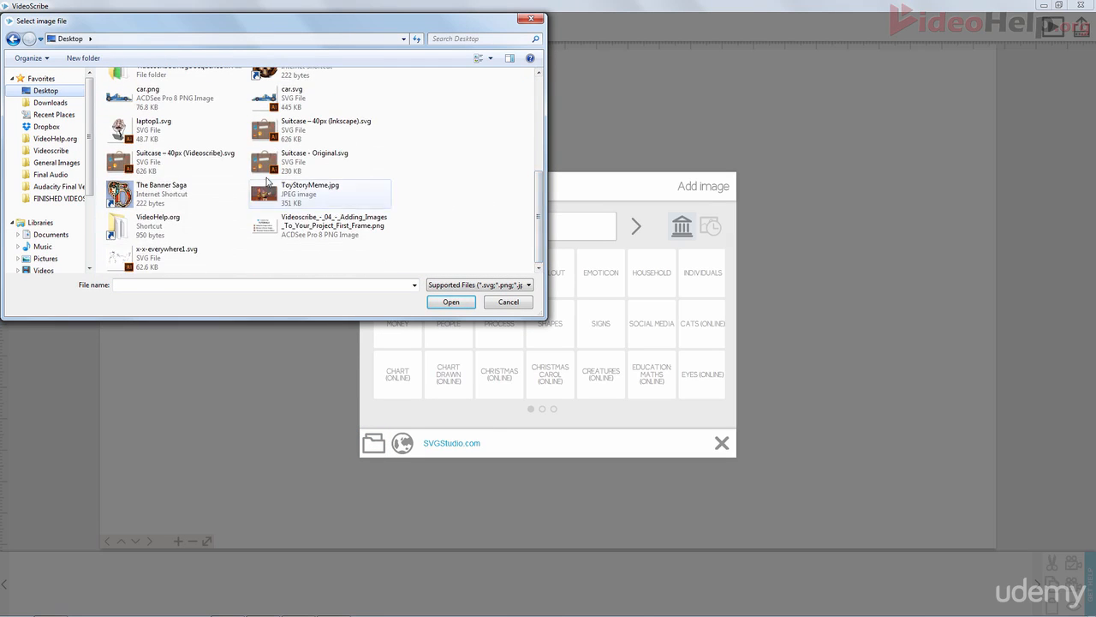
left_click(182, 159)
left_click(446, 301)
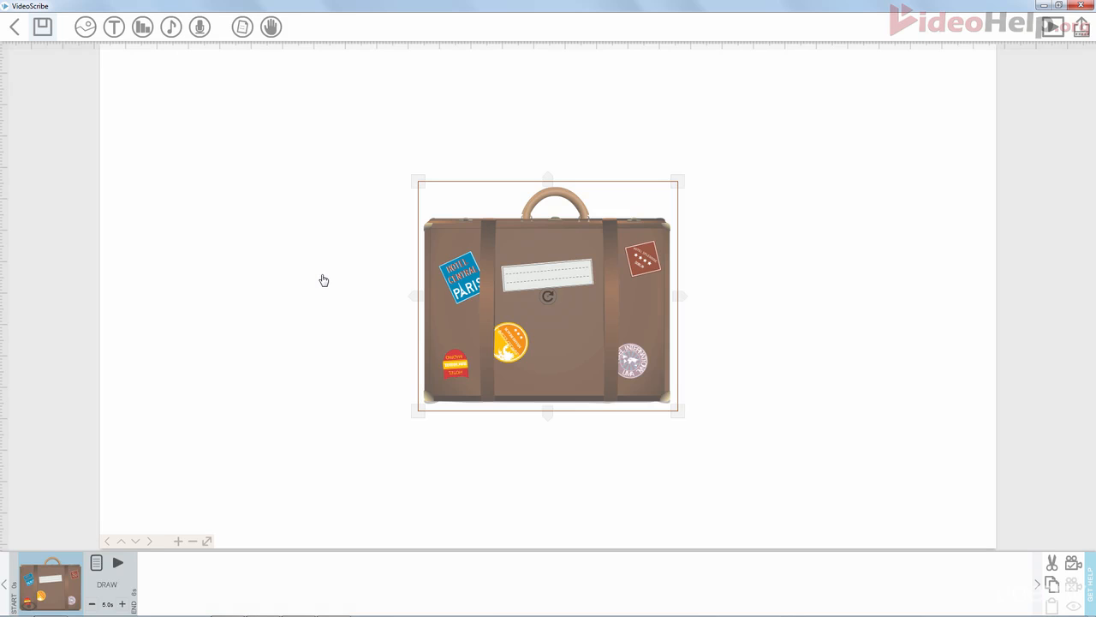
- Enlarge the suitcase slightly and set the camera to the current canvas view
left_click_drag(678, 411, 688, 421)
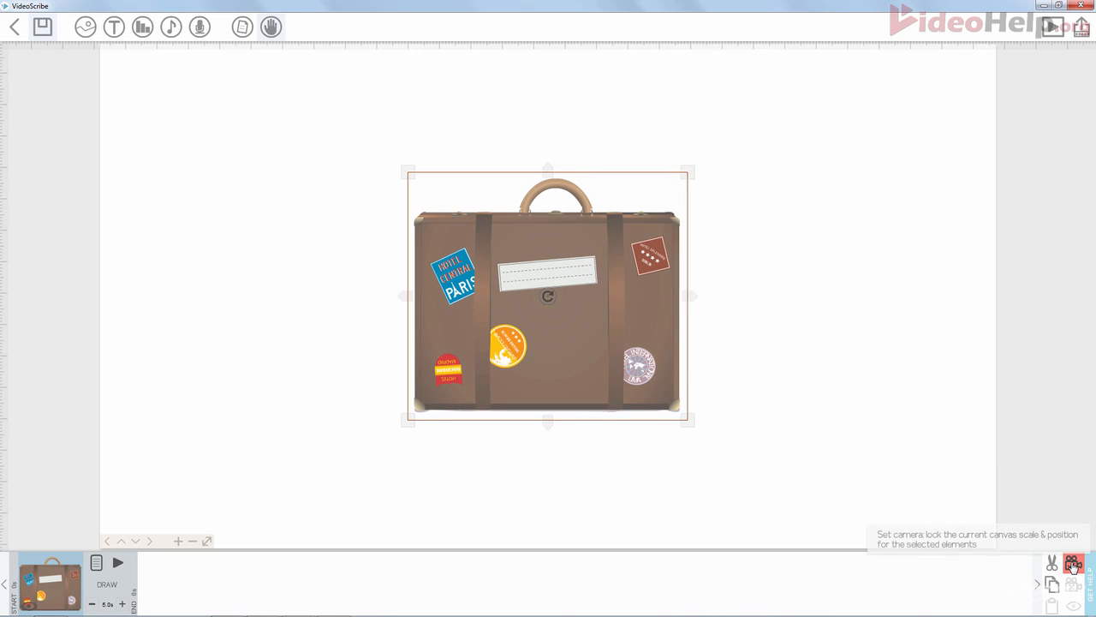
left_click(1072, 561)
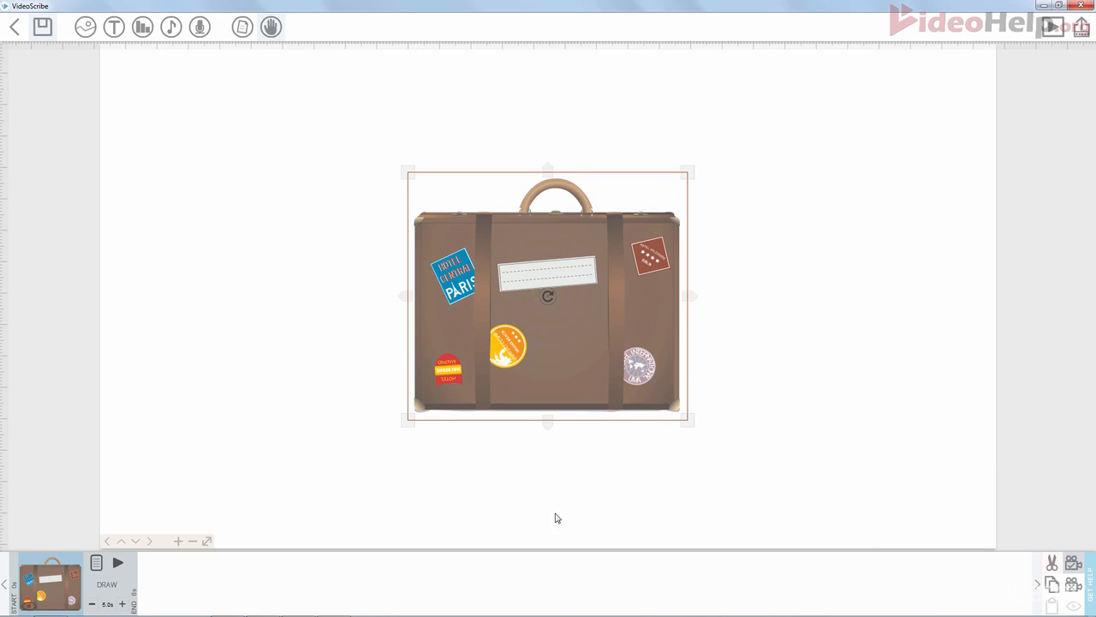
- Reduce the suitcase's animation time to 3.0 s
left_click(91, 605)
left_click(90, 604)
- Preview play the scribe and stop the playback
left_click(1053, 28)
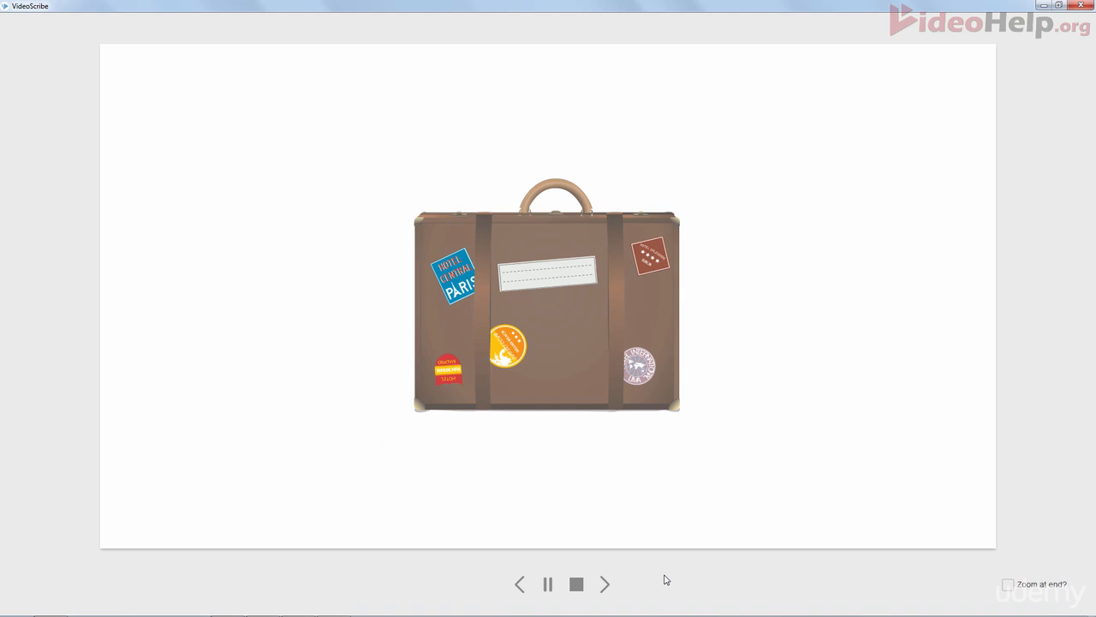
left_click(576, 583)
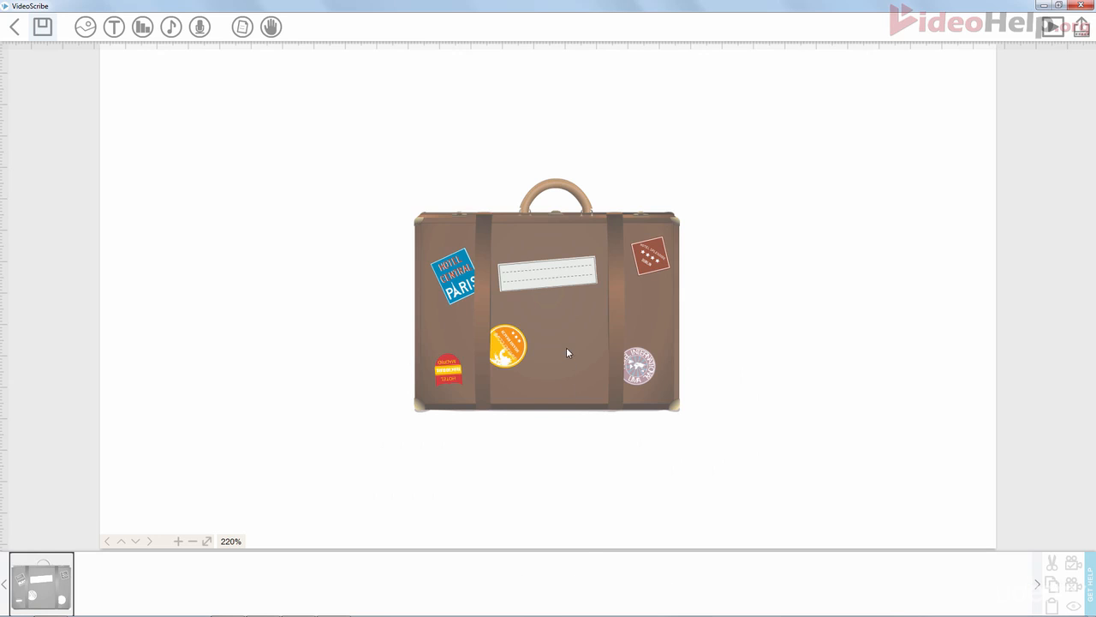
- Open the suitcase's image properties to check its draw options, then close the dialog
left_click(562, 326)
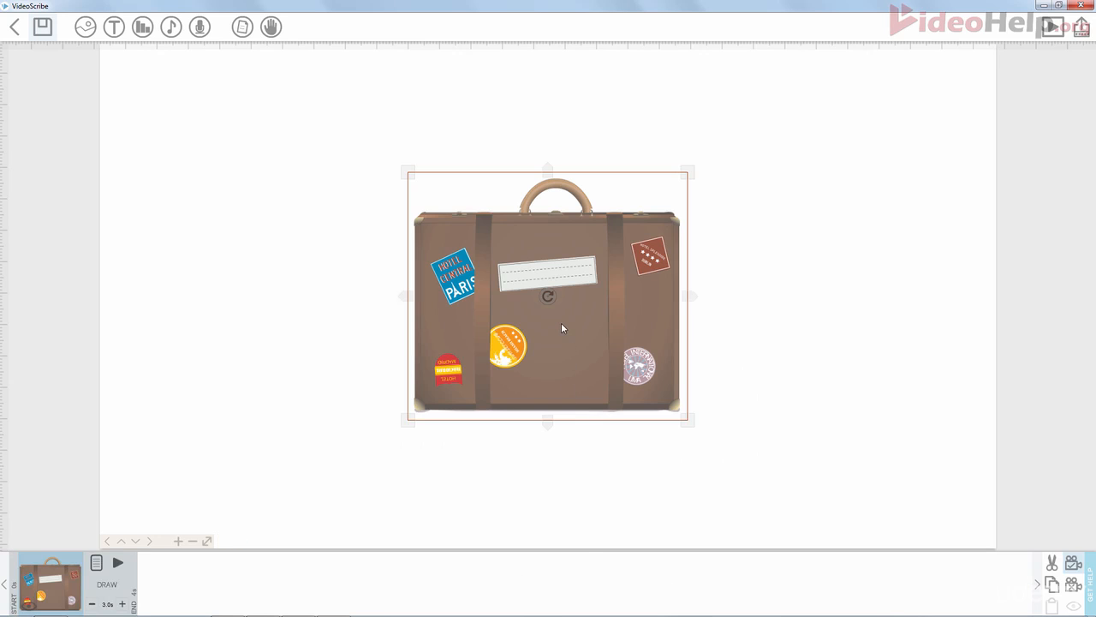
left_click(96, 563)
left_click(460, 435)
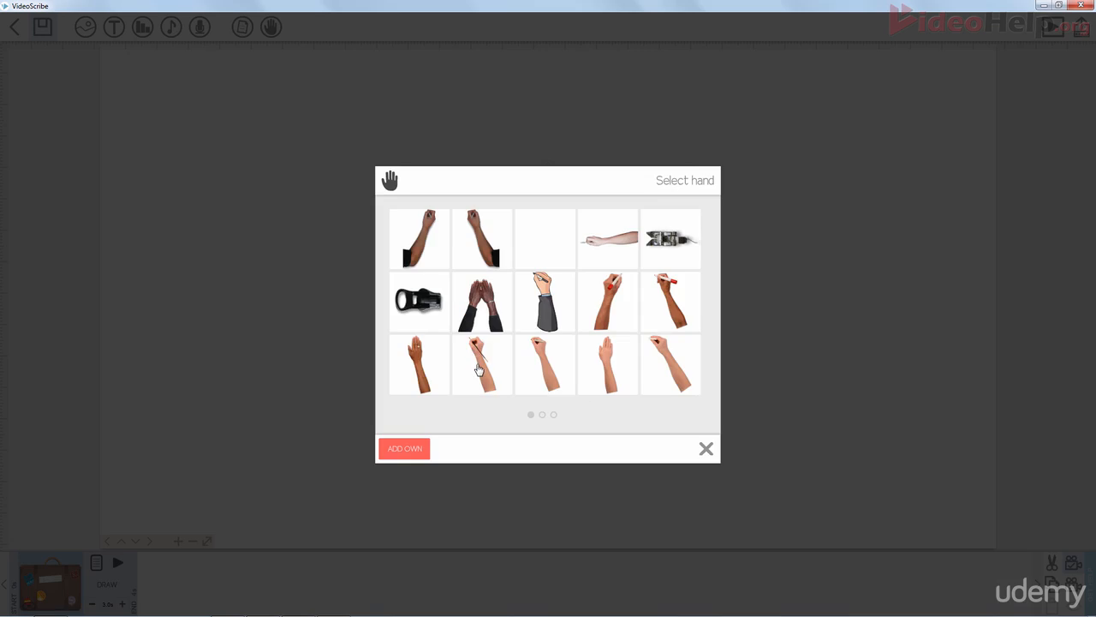
left_click(479, 369)
left_click(687, 438)
left_click(664, 434)
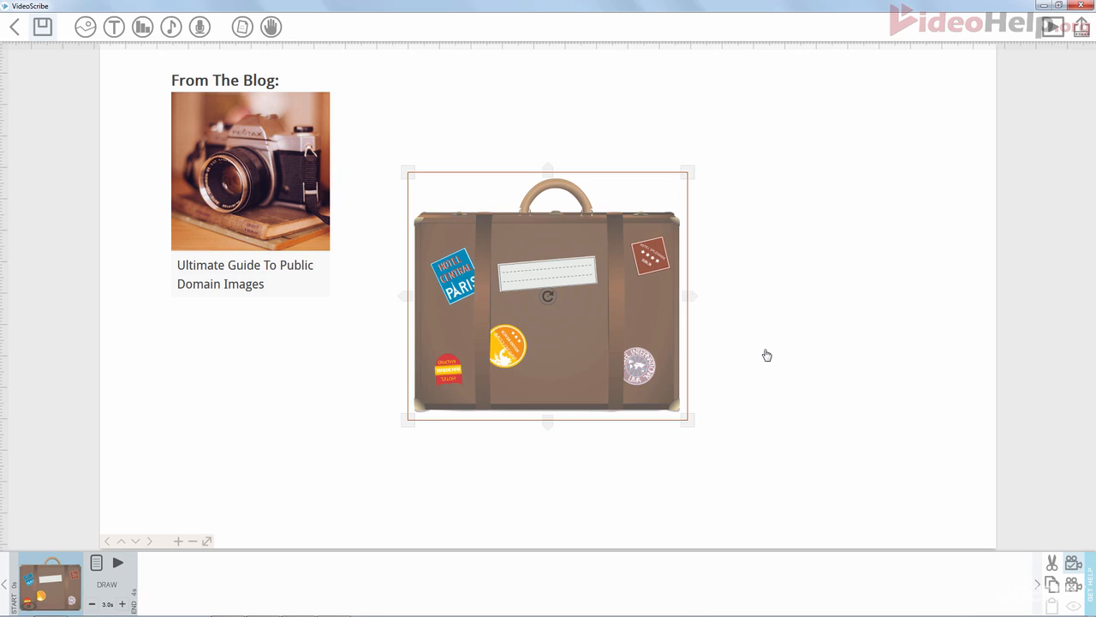
- Deselect the suitcase and preview play the scribe to watch it being drawn
left_click(837, 250)
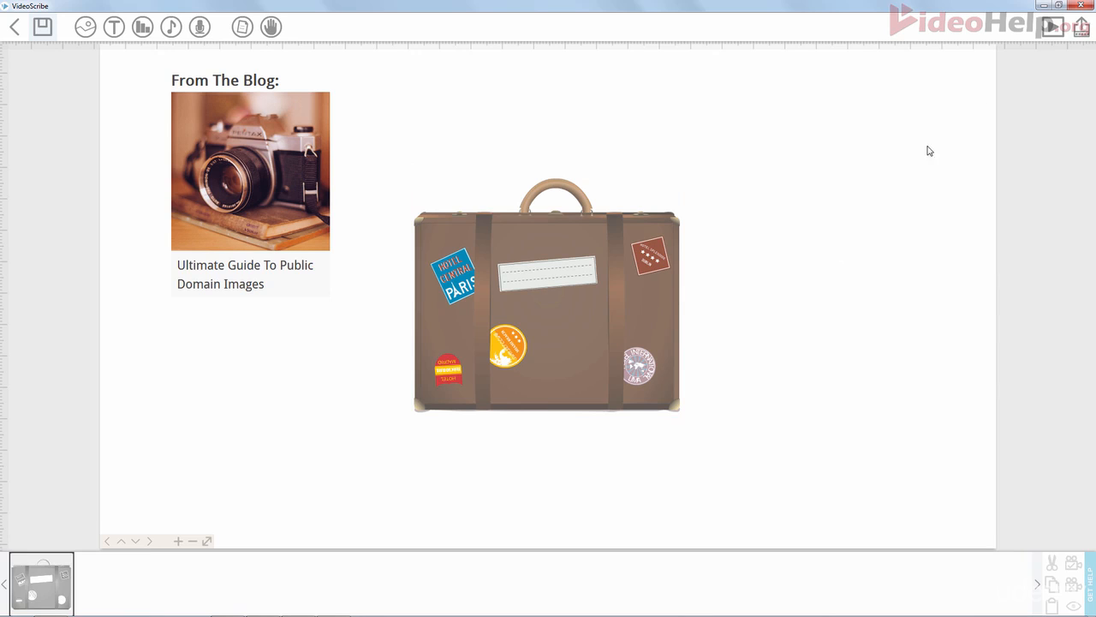
left_click(1050, 25)
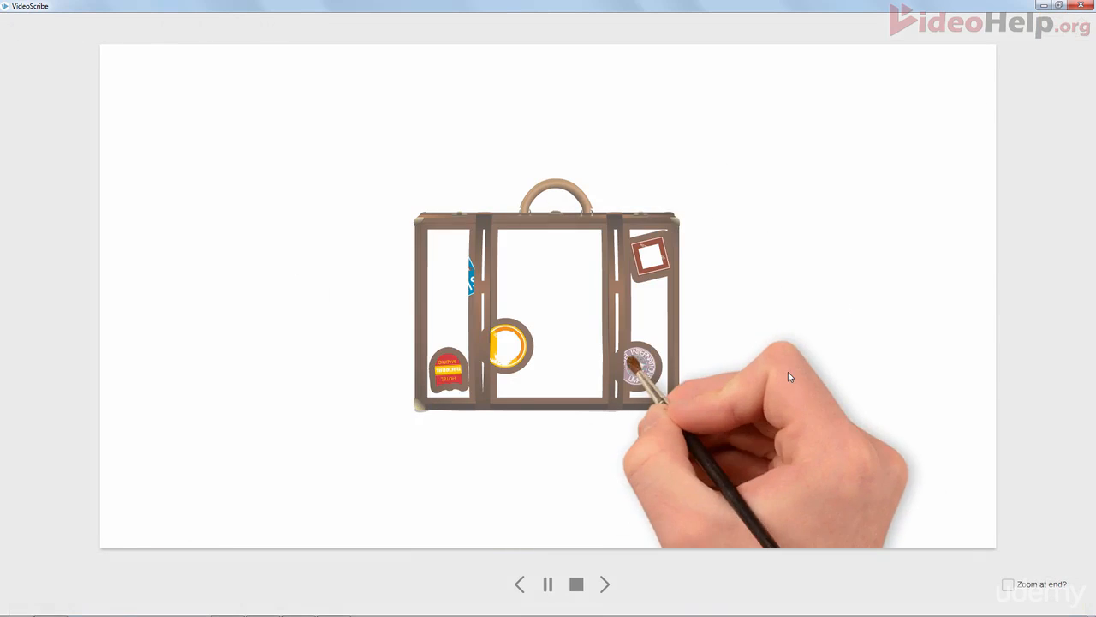